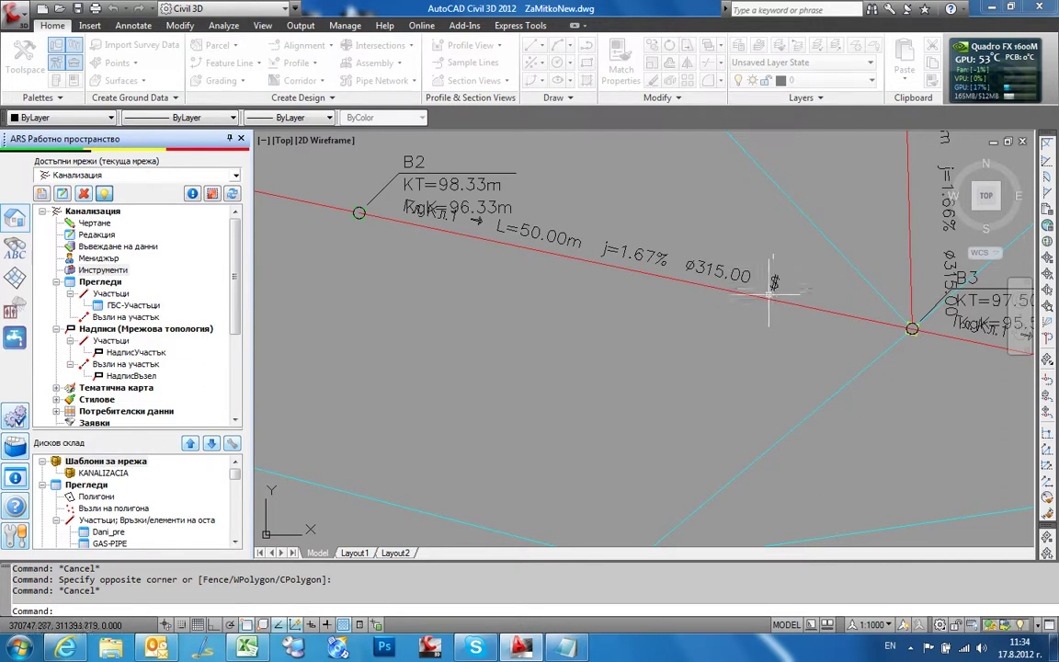
- Open the ГБС-Участъци overview, copy all of its section rows, and close it
left_click(133, 305)
double_click(134, 306)
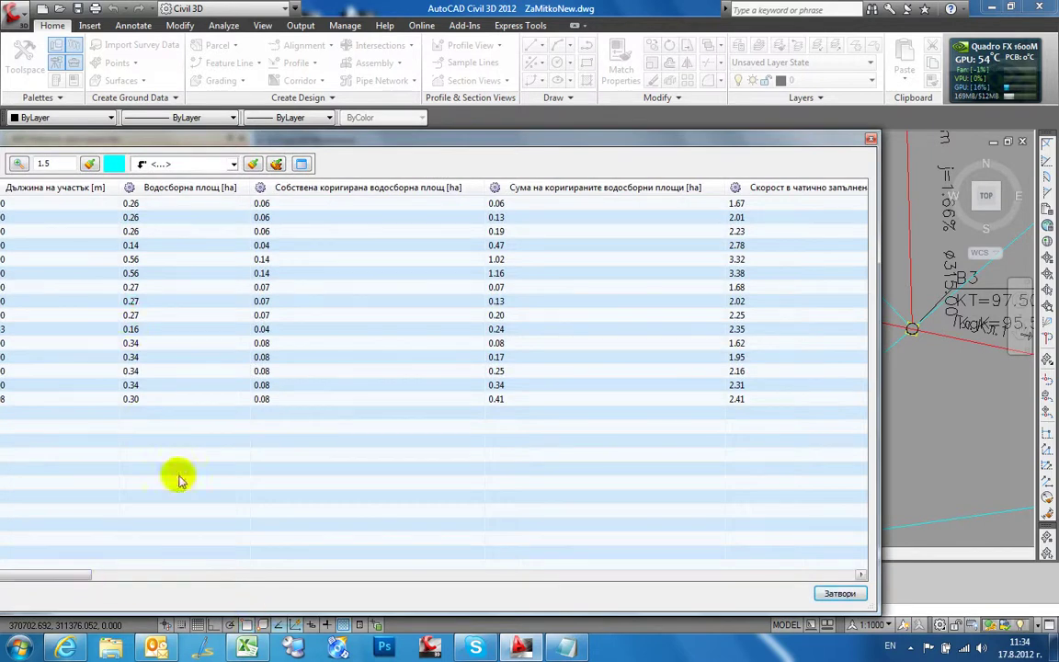
double_click(285, 140)
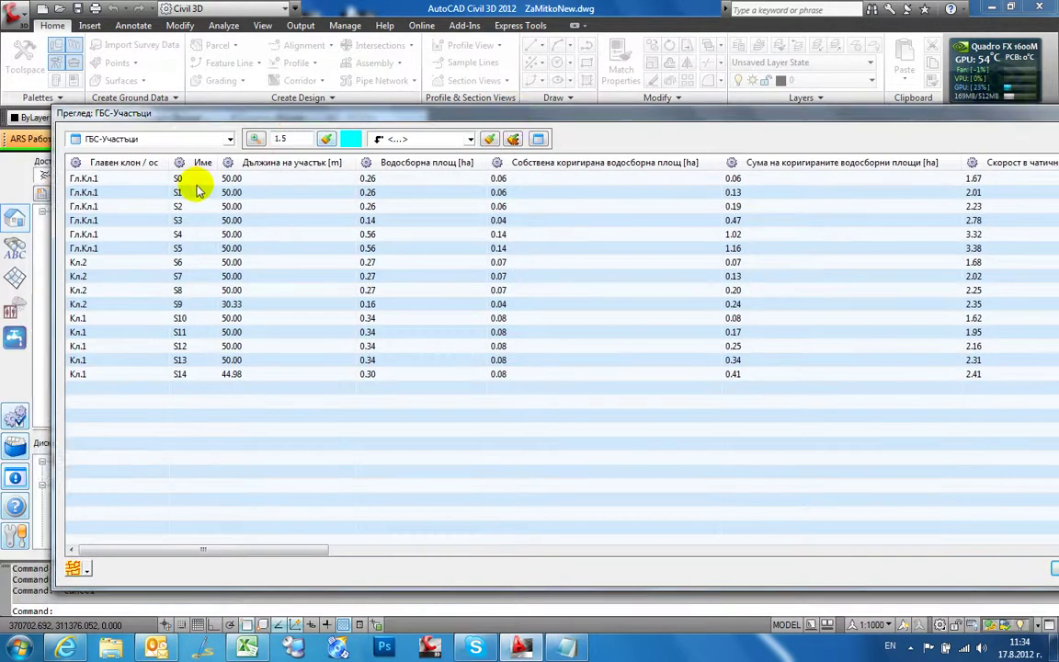
right_click(188, 180)
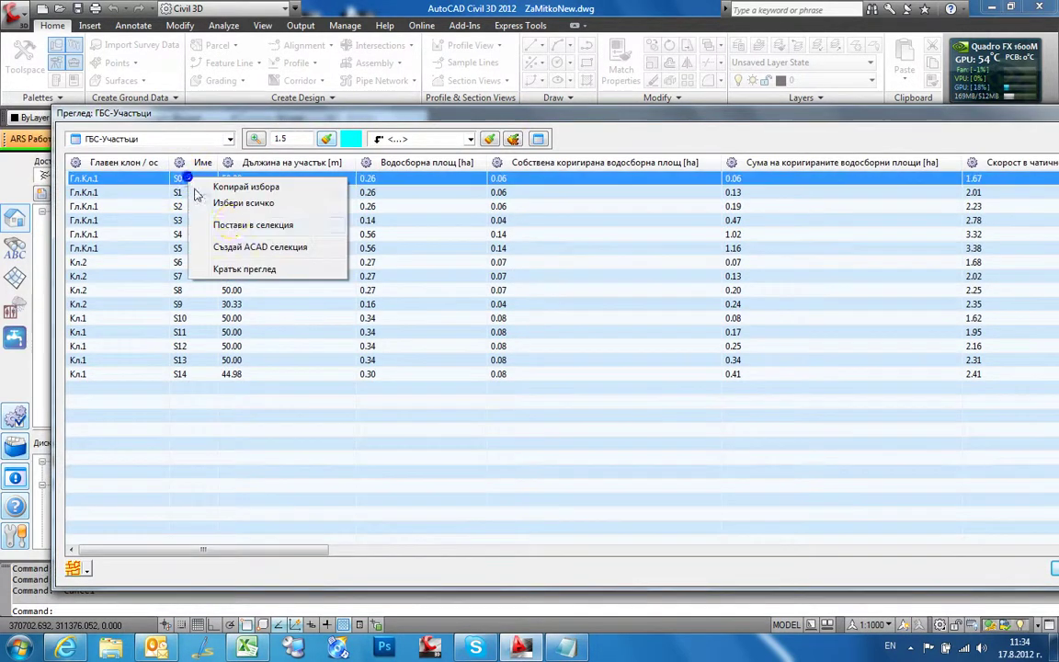
left_click(244, 203)
right_click(252, 204)
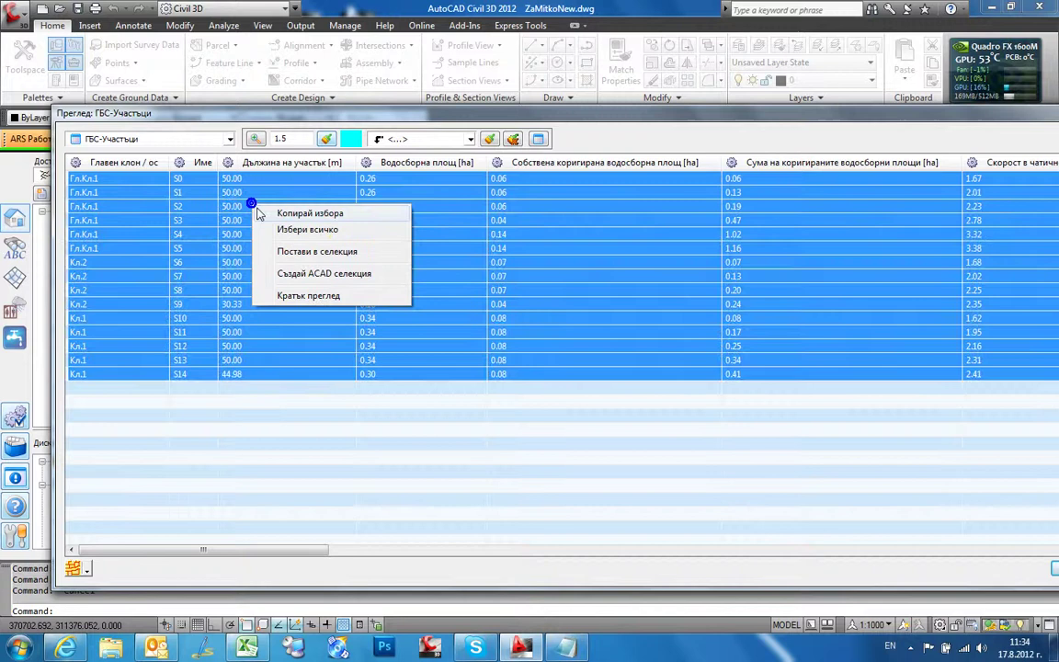
right_click(290, 243)
left_click(321, 252)
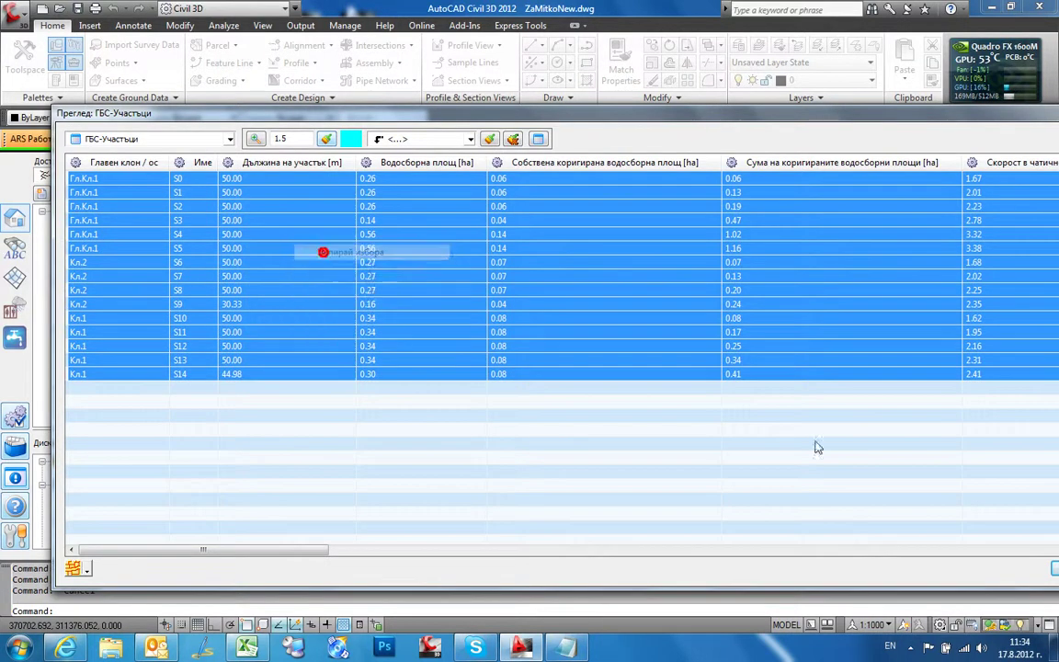
left_click_drag(1052, 120, 930, 116)
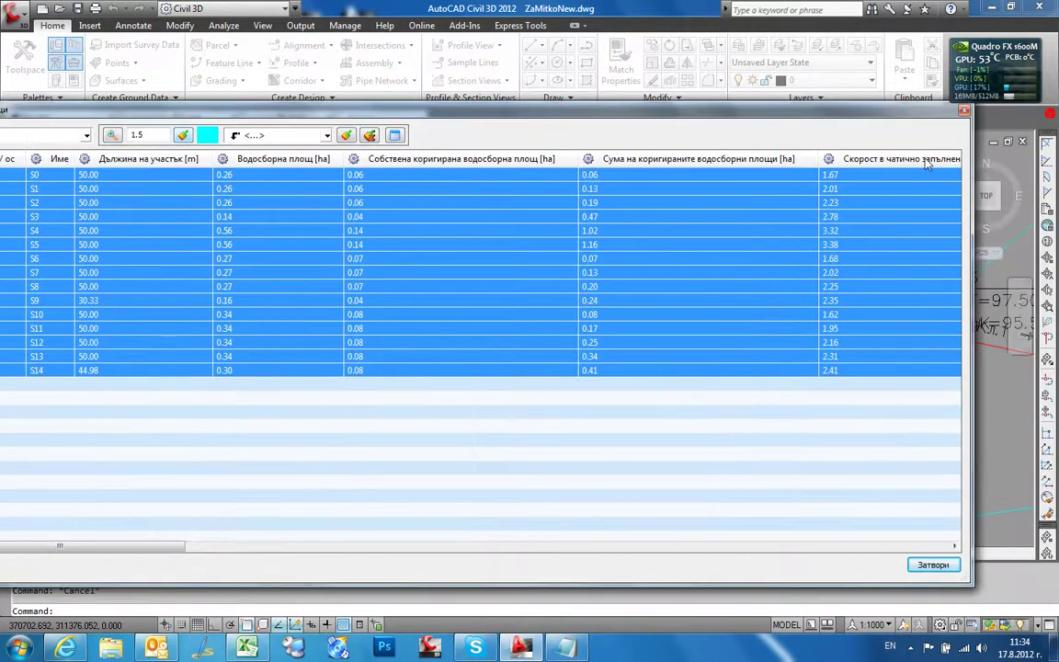
left_click(943, 565)
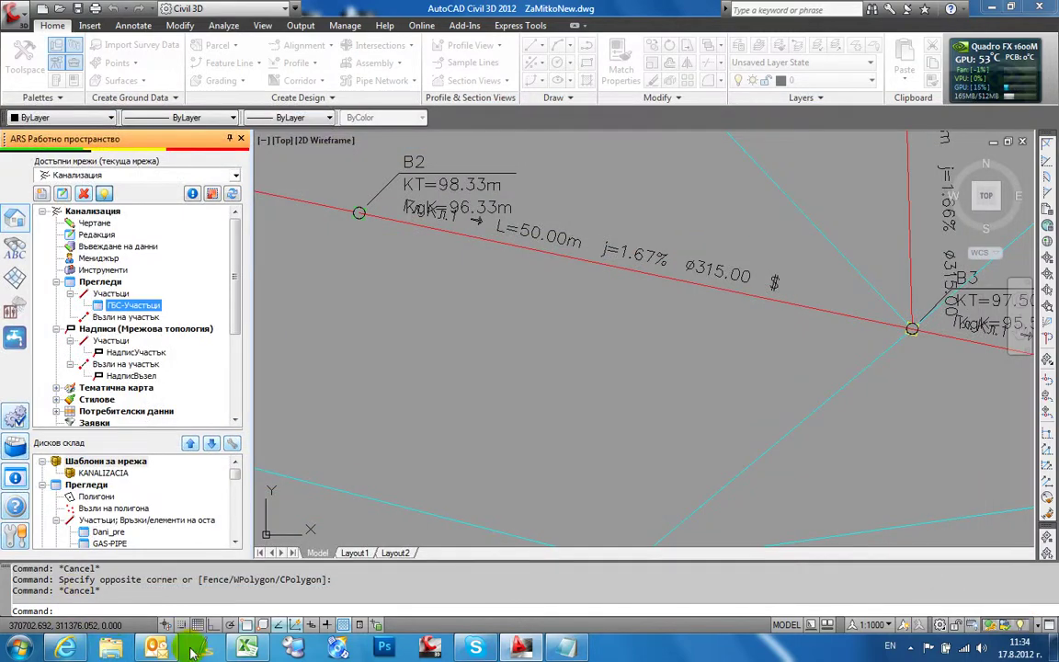
- Switch to the blank Excel workbook and paste the copied section table starting at cell A1
left_click(239, 646)
left_click(61, 146)
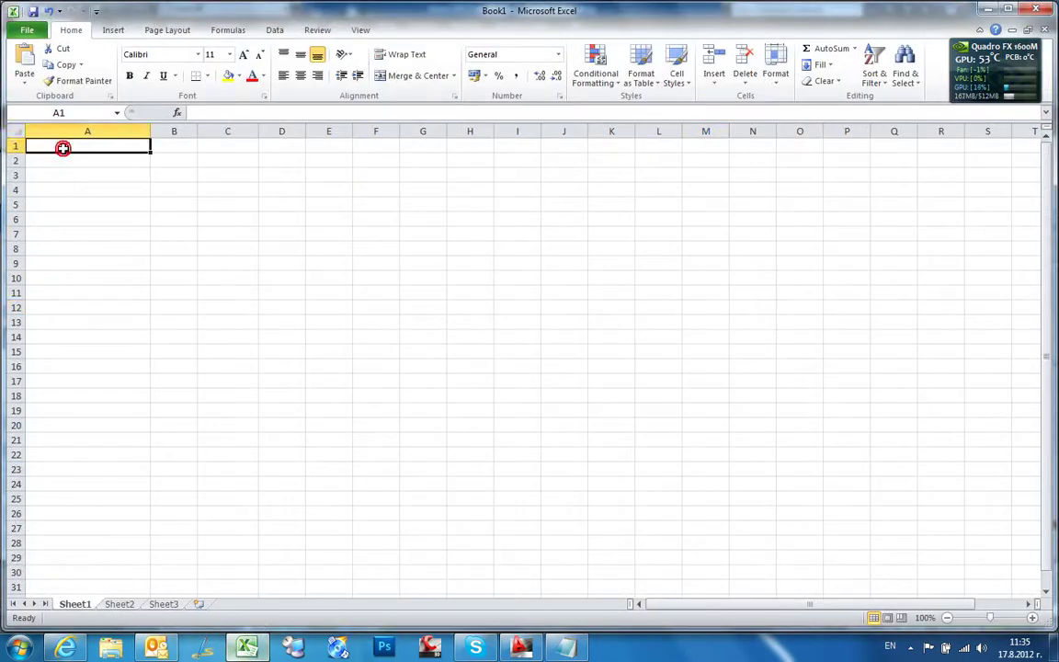
key("ctrl+v")
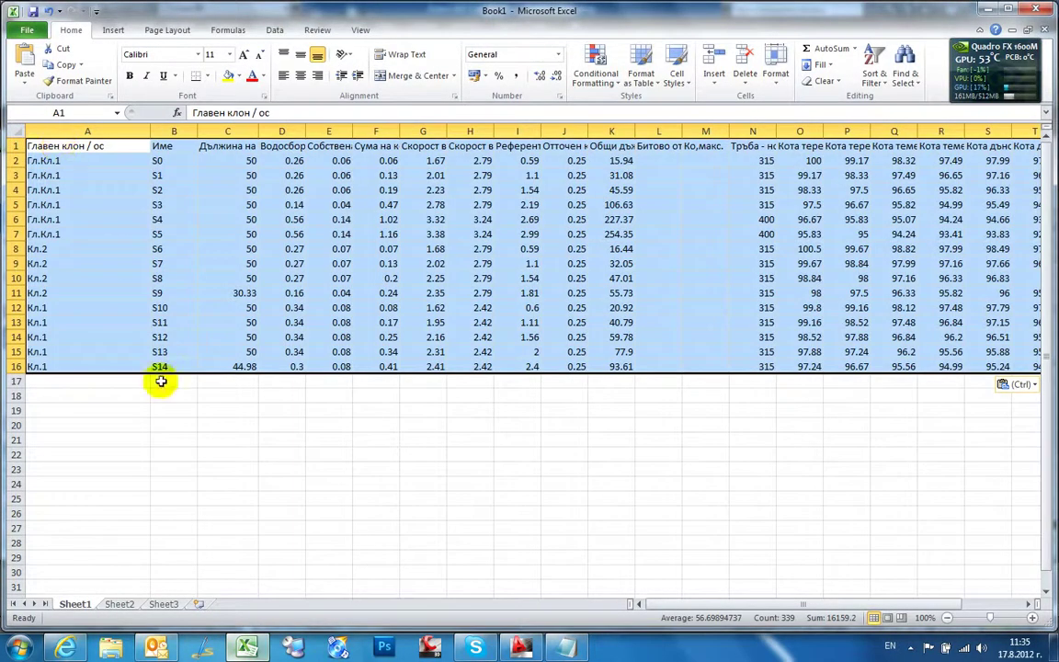
- Delete columns C through Y from the pasted table, keeping the main branch and name columns
left_click(176, 454)
left_click_drag(226, 132, 946, 146)
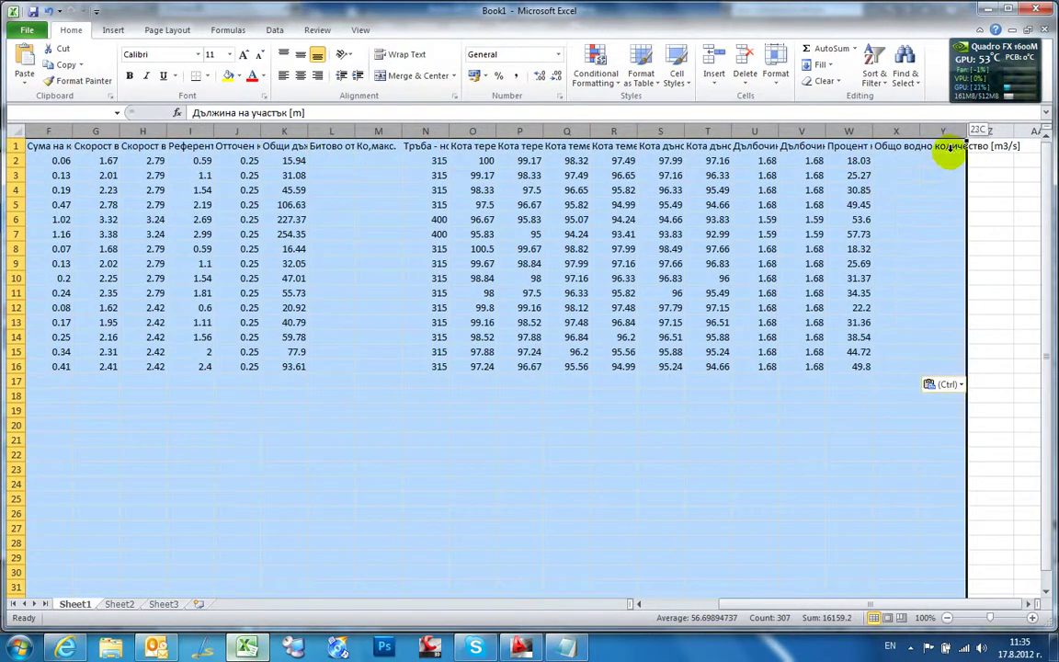
right_click(766, 132)
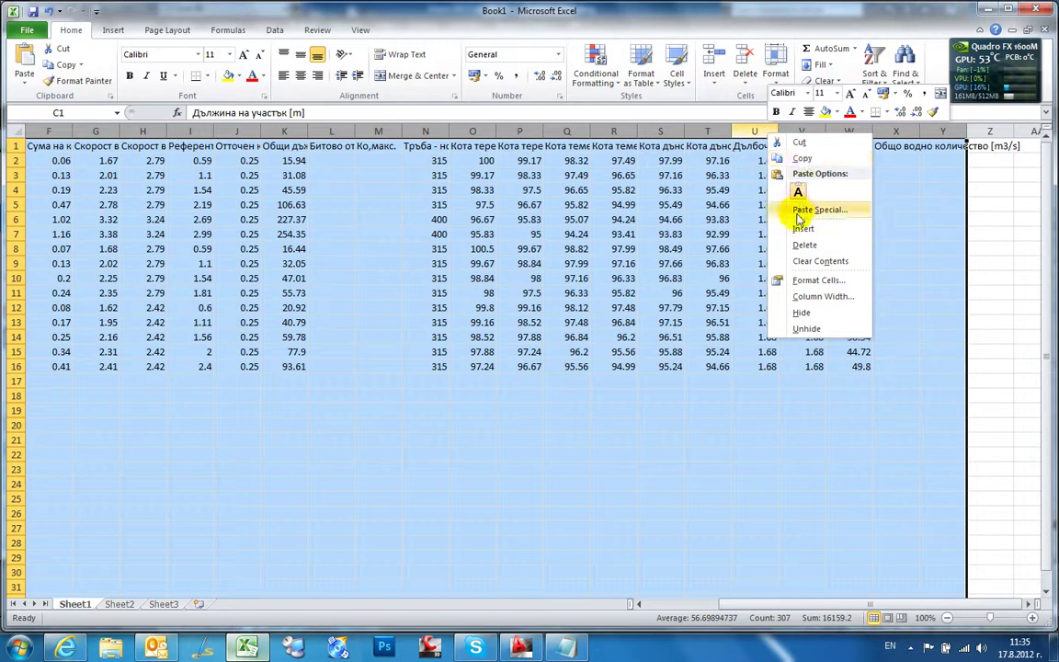
left_click(805, 244)
left_click(267, 276)
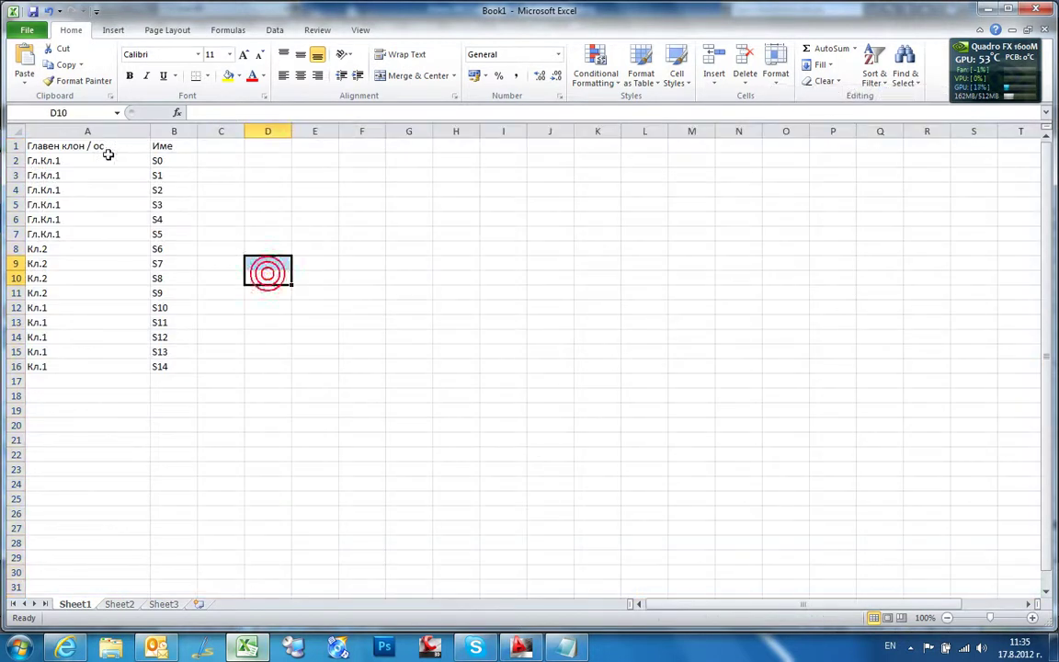
- Examine the section names in column B one by one, from S0 down to S7
left_click(160, 161)
left_click(165, 175)
left_click(167, 189)
left_click(168, 204)
left_click(171, 220)
left_click(171, 236)
left_click(170, 250)
left_click(171, 265)
- Enter 5 in C2 and 7 in C3, and extend the series down to C16
left_click(230, 160)
double_click(230, 161)
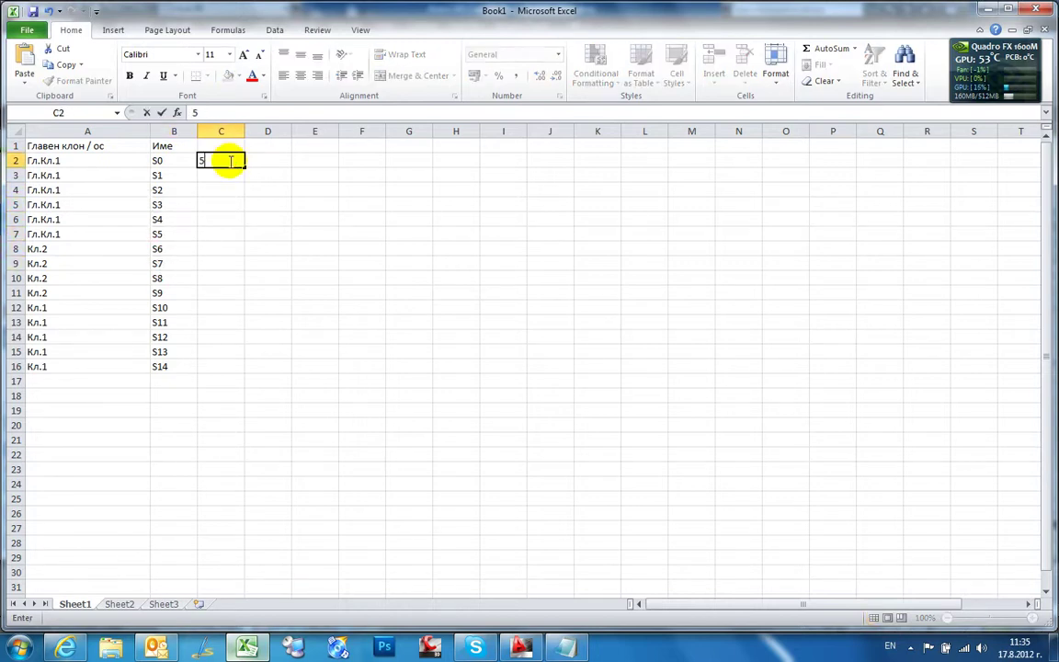
type("5")
left_click(221, 174)
left_click(220, 173)
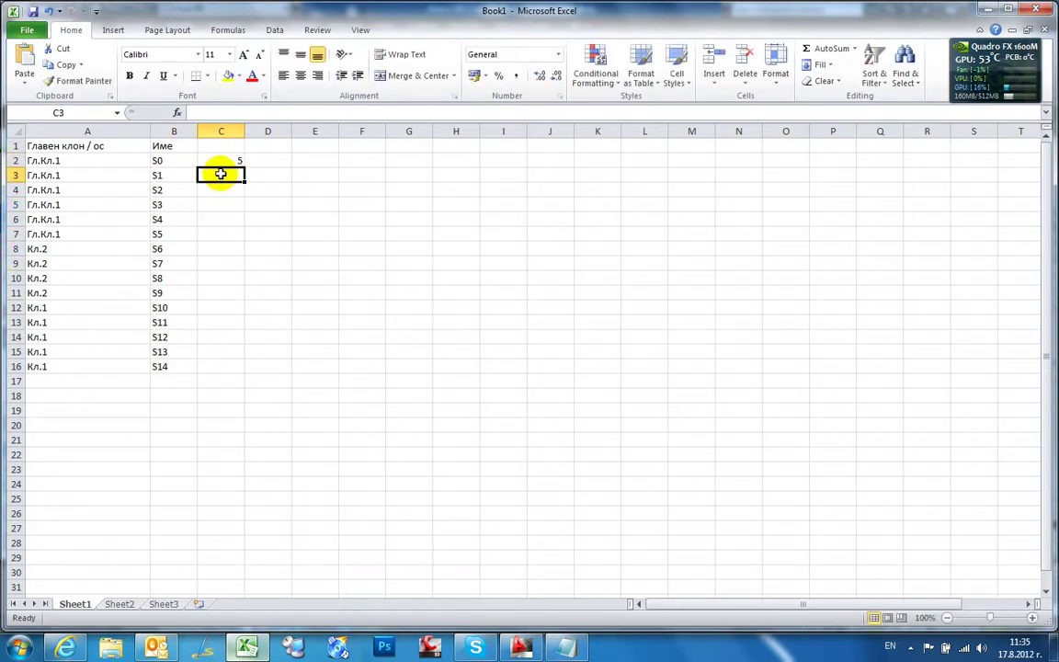
left_click(345, 214)
left_click_drag(227, 161, 238, 377)
left_click(317, 247)
- Enter the header "Qop []" in cell C1 above the number series
left_click(220, 144)
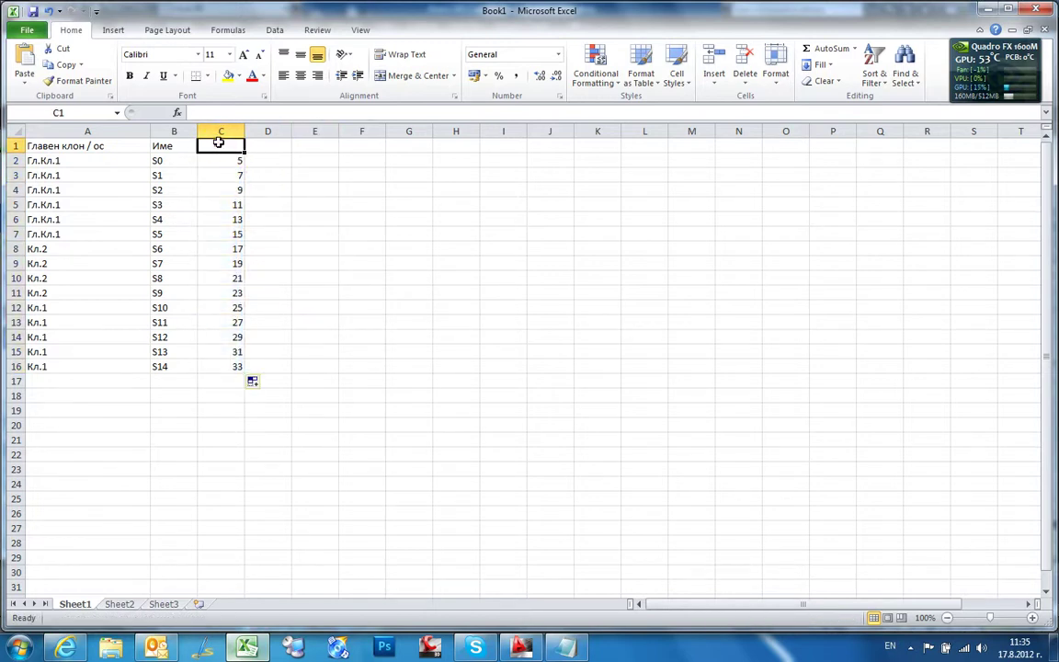
type("Qop [")
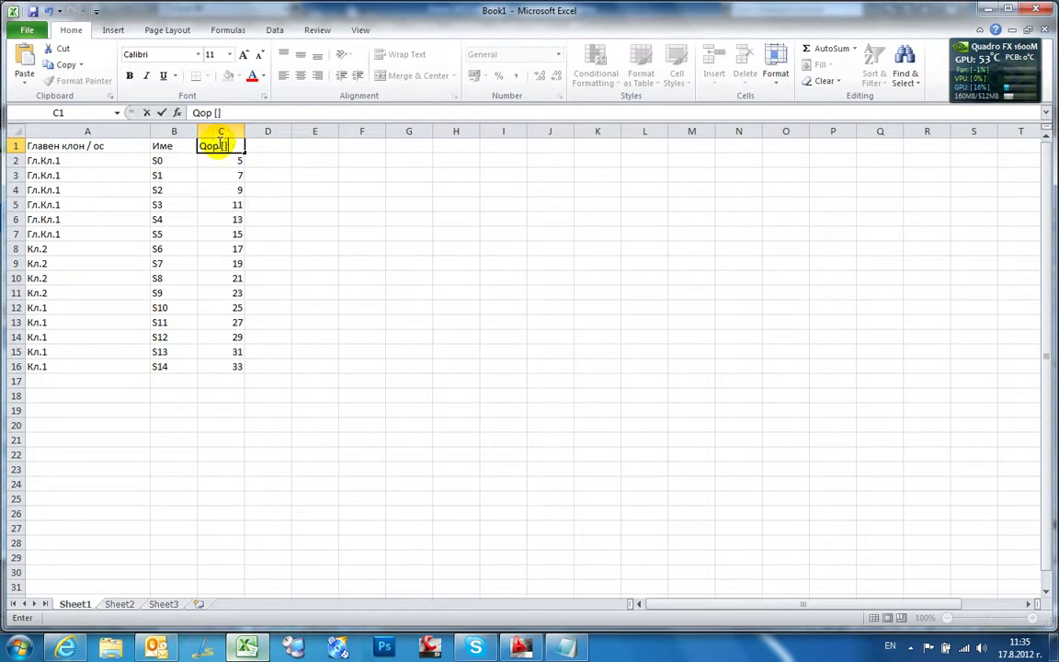
key("Left")
type("I/s")
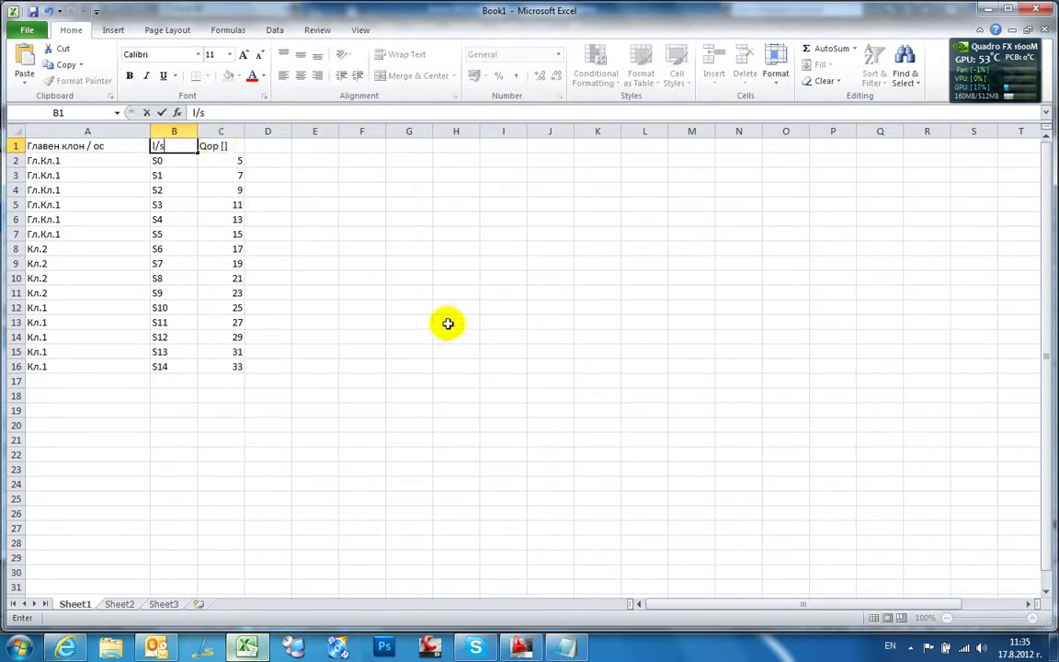
left_click(361, 234)
left_click(168, 146)
double_click(199, 113)
key("Delete")
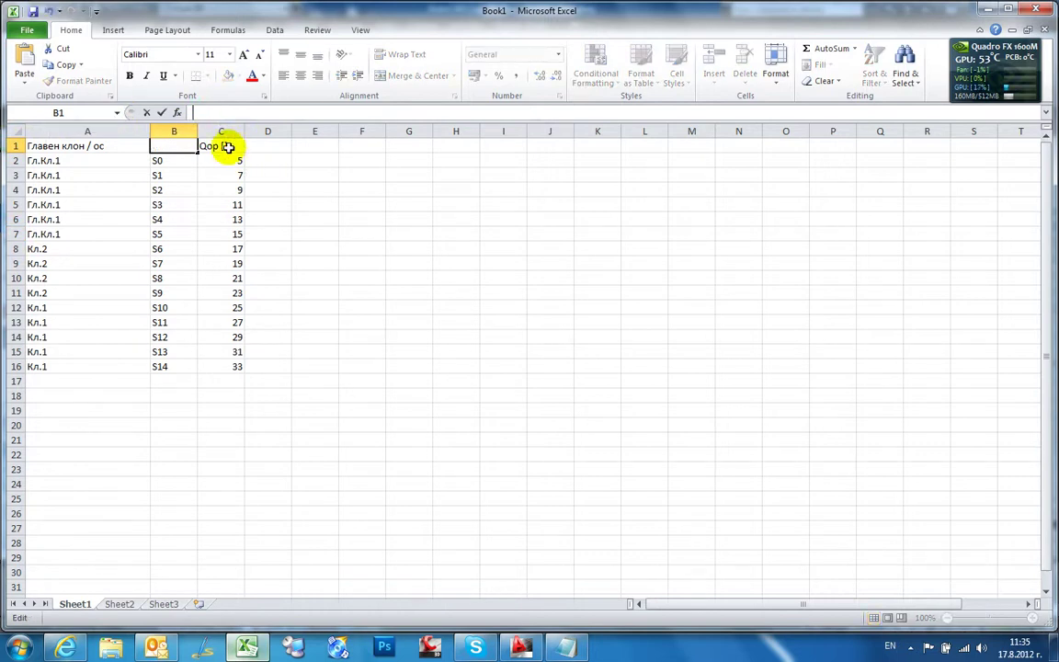
- Add the unit l/s inside the brackets of the C1 header so it reads "Qop [l/s]"
left_click(228, 146)
left_click(217, 112)
type("l/s")
- Enter the header "Section" in cell B1 above the section names
left_click(164, 146)
type("U")
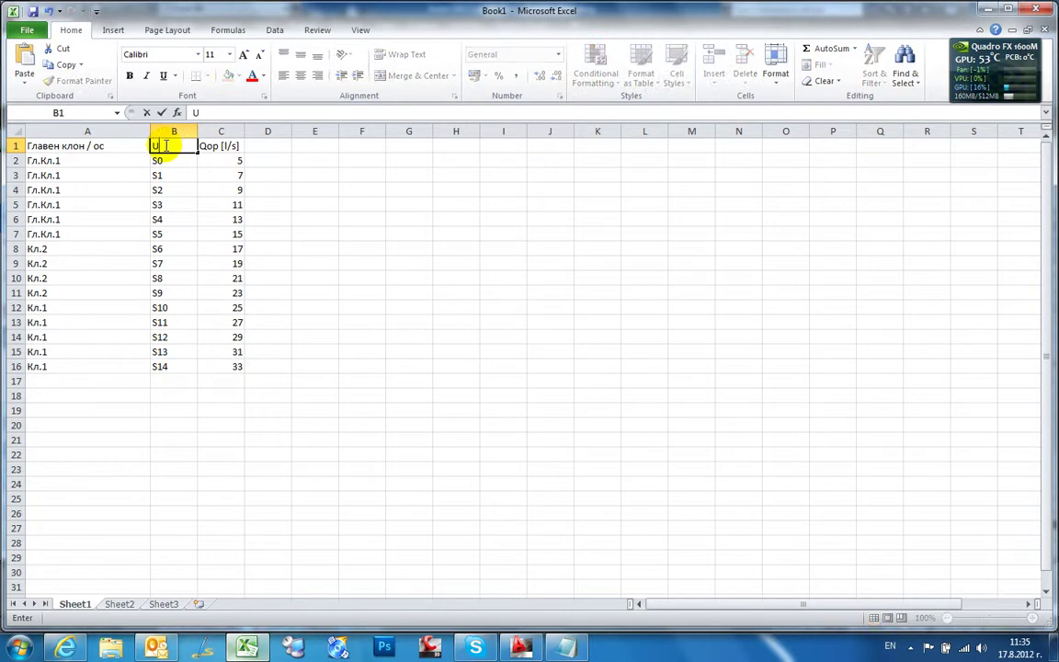
double_click(161, 145)
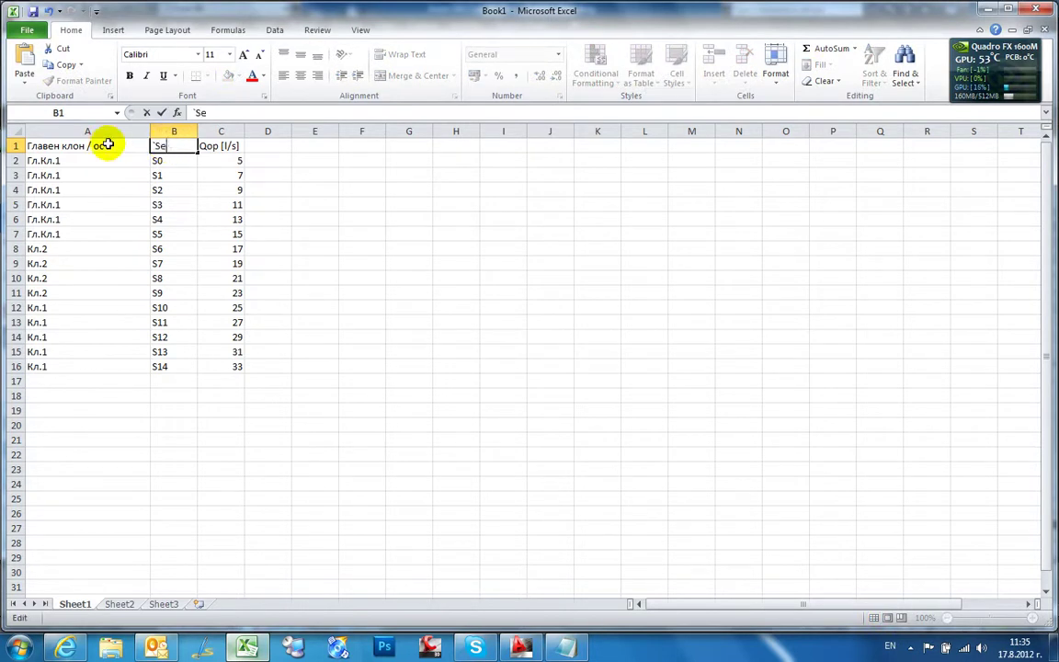
left_click(310, 222)
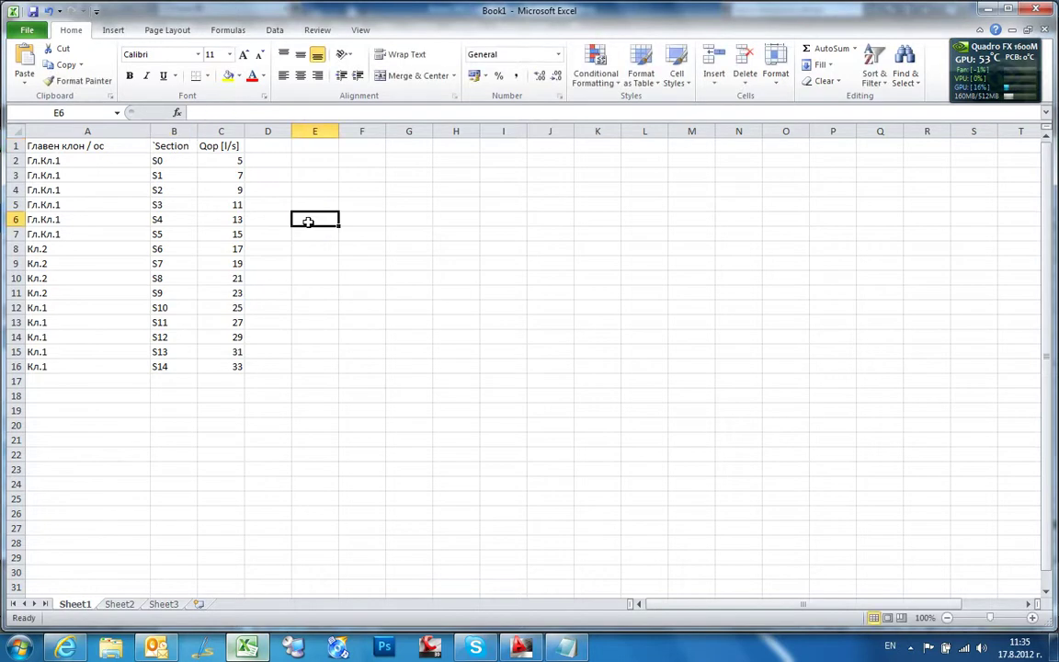
left_click(161, 146)
left_click(195, 111)
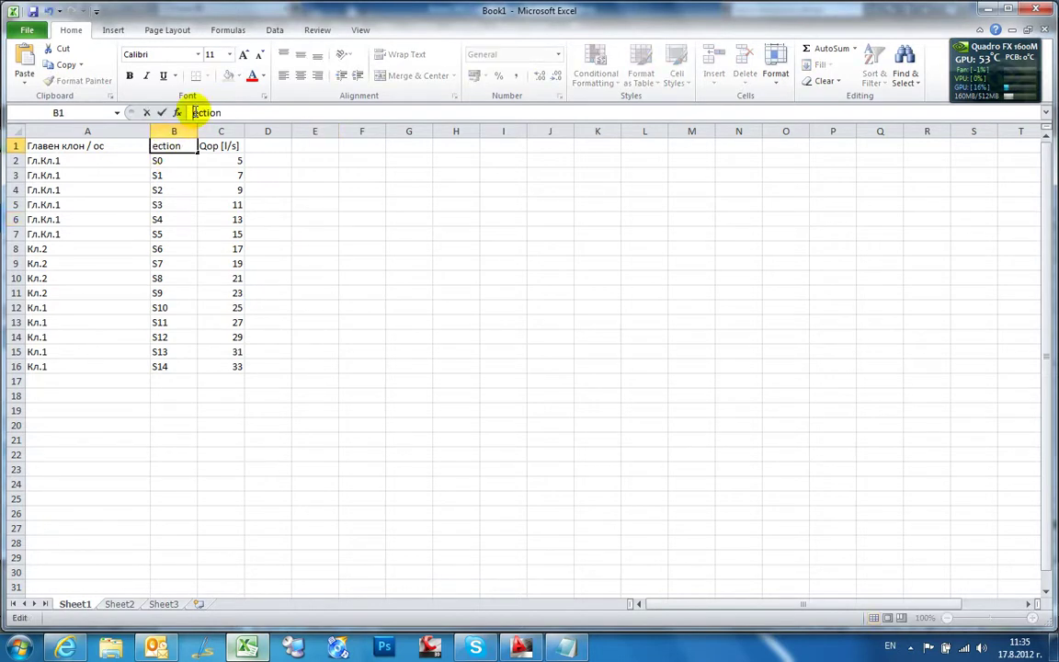
left_click(456, 275)
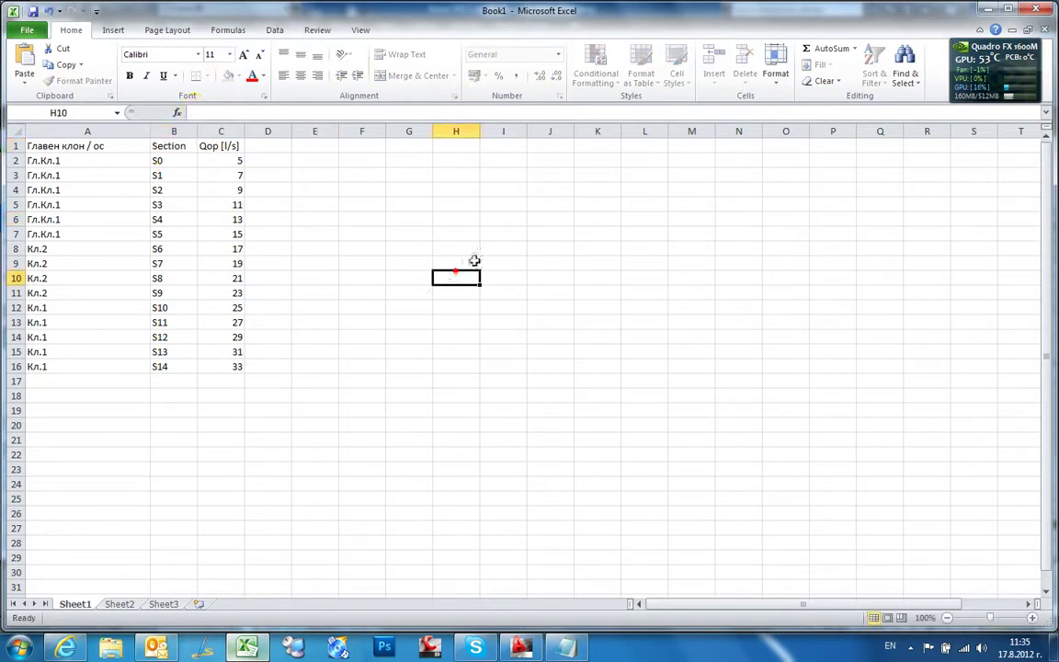
- Switch to AutoCAD Civil 3D and start a new import configuration for the network's sections (Участъци)
key("alt+Tab")
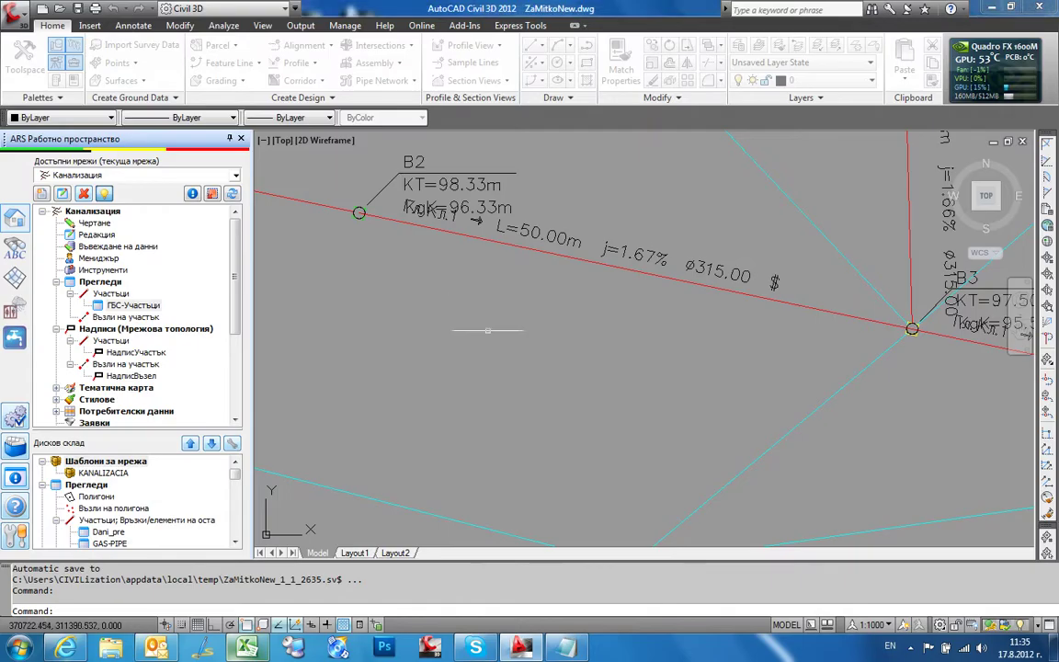
scroll(532, 230, "down", 4)
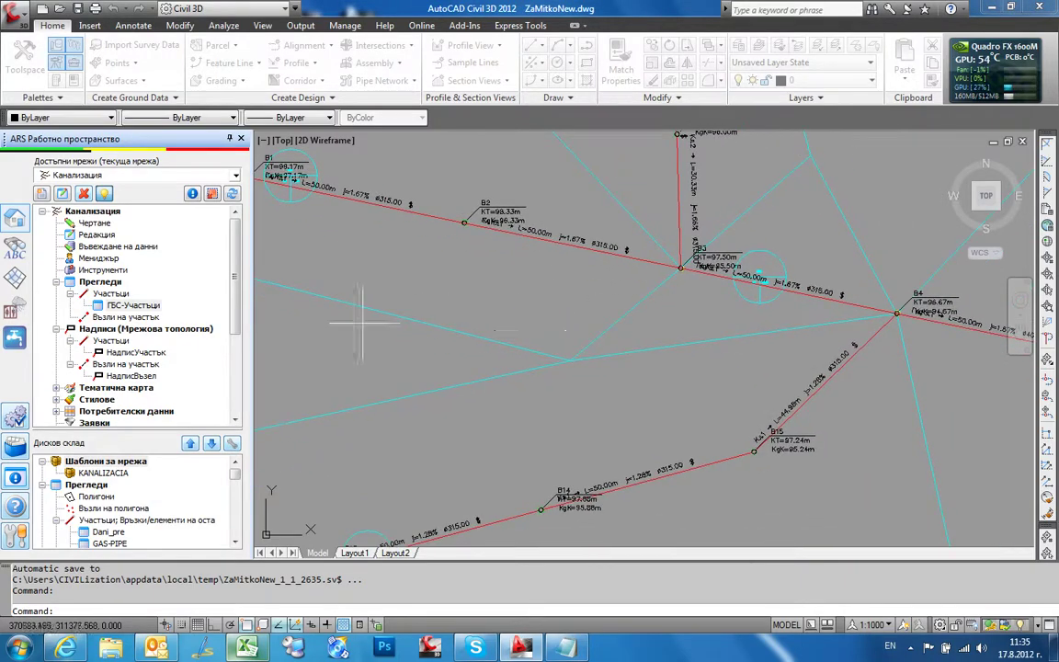
left_click_drag(237, 272, 245, 357)
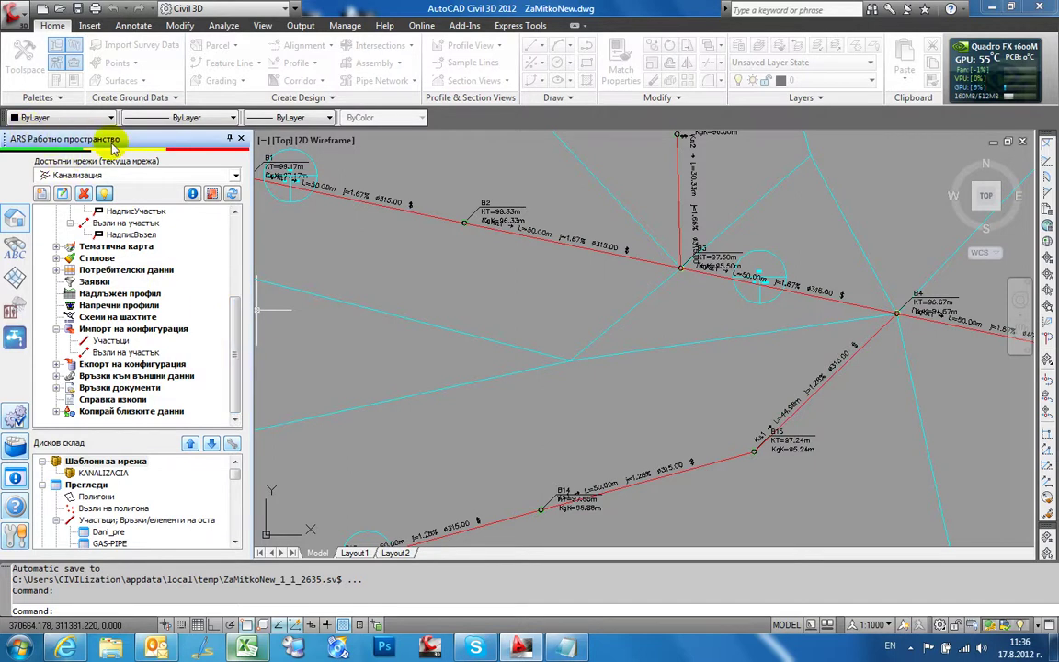
left_click(122, 342)
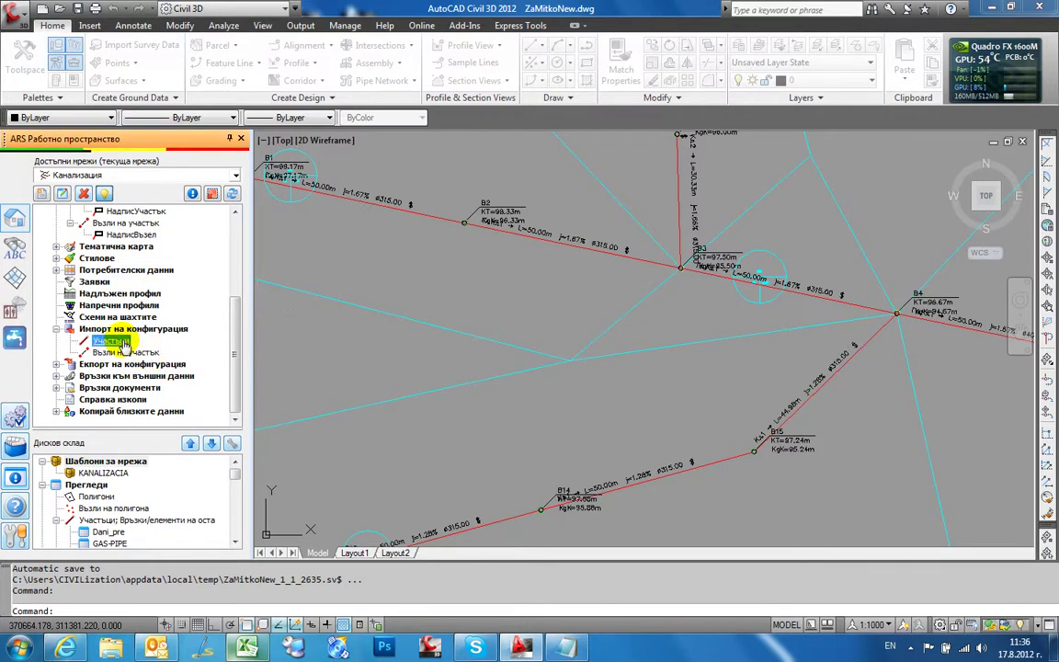
left_click(99, 353)
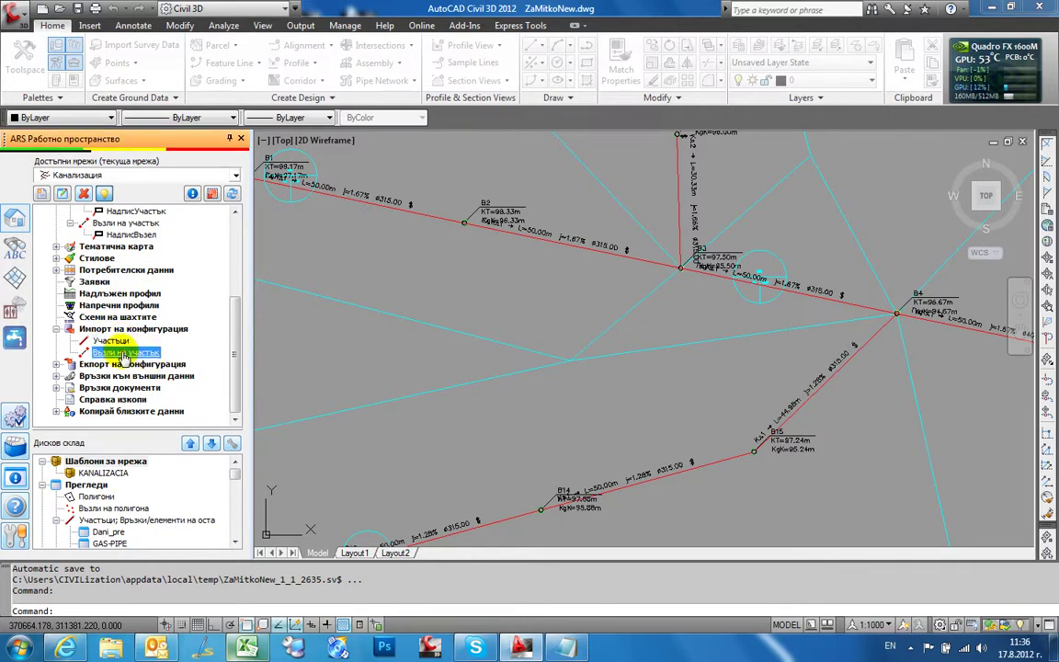
left_click(105, 341)
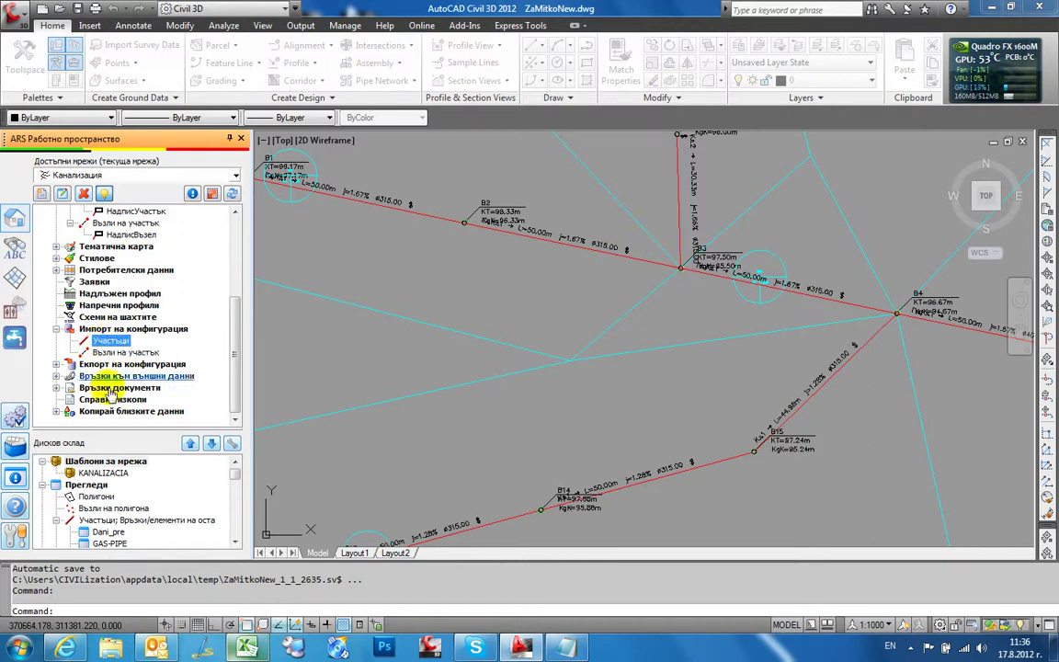
right_click(108, 345)
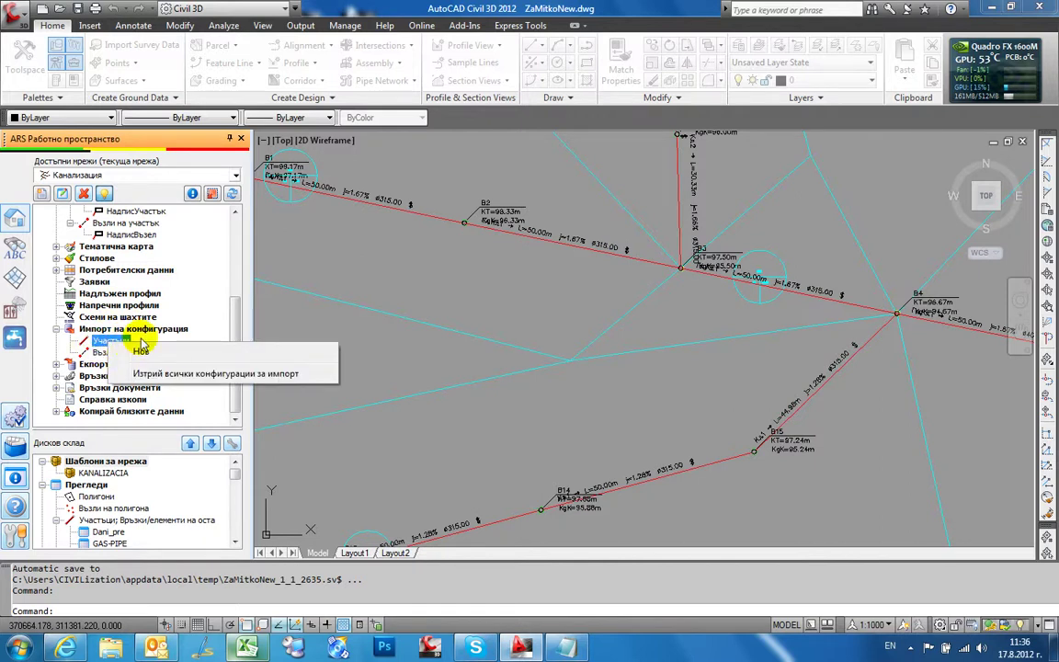
left_click(150, 352)
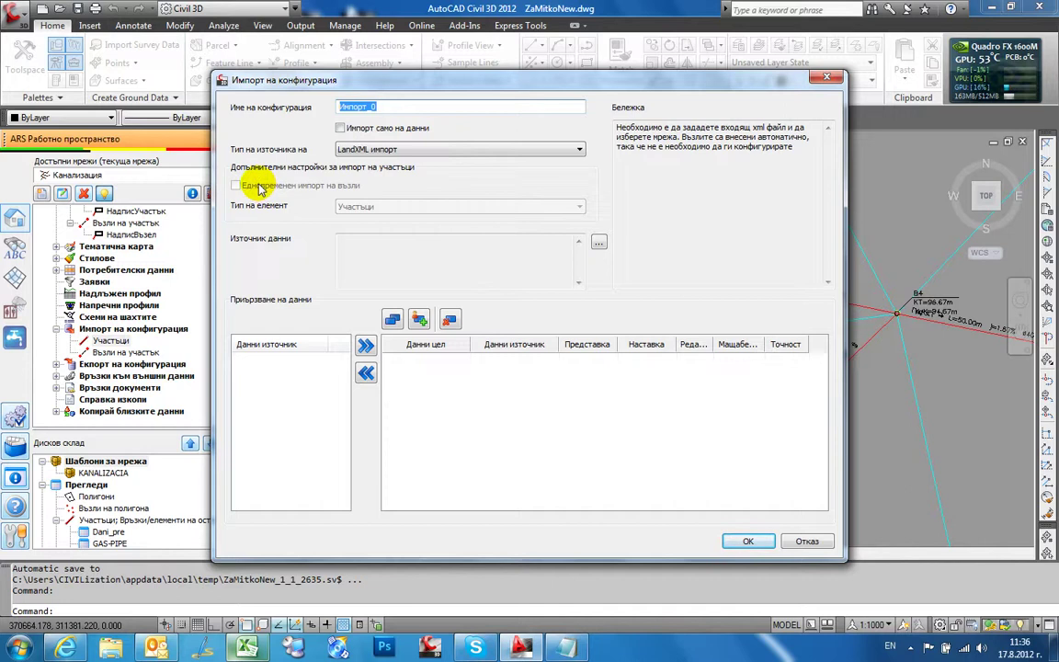
- Name the import configuration Qop and enable data-only import (Импорт само на данни)
left_click(395, 107)
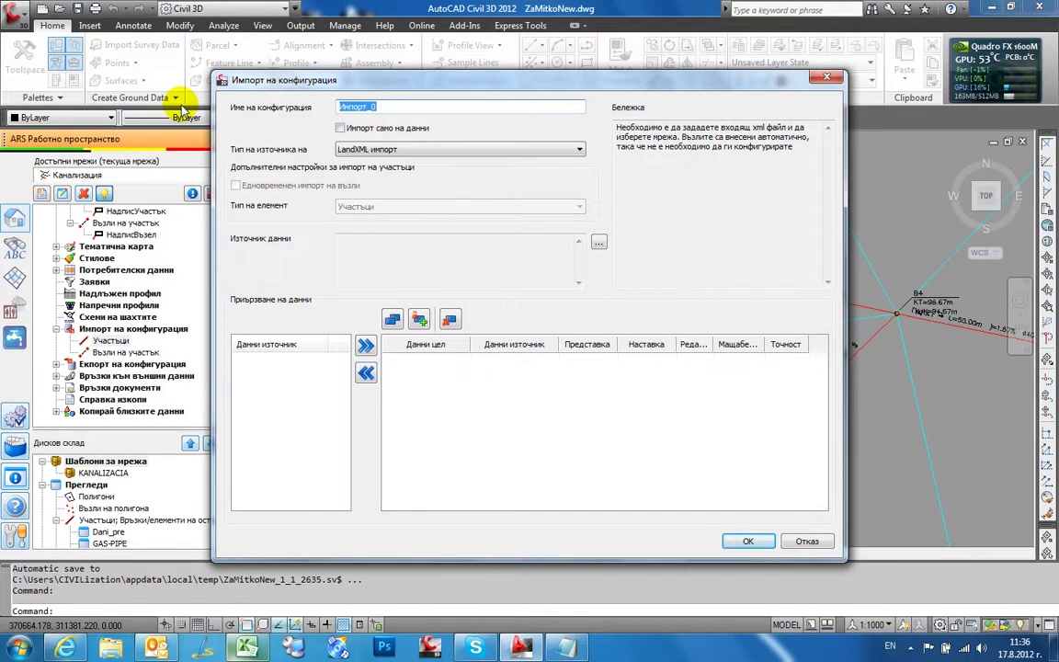
type("Qop")
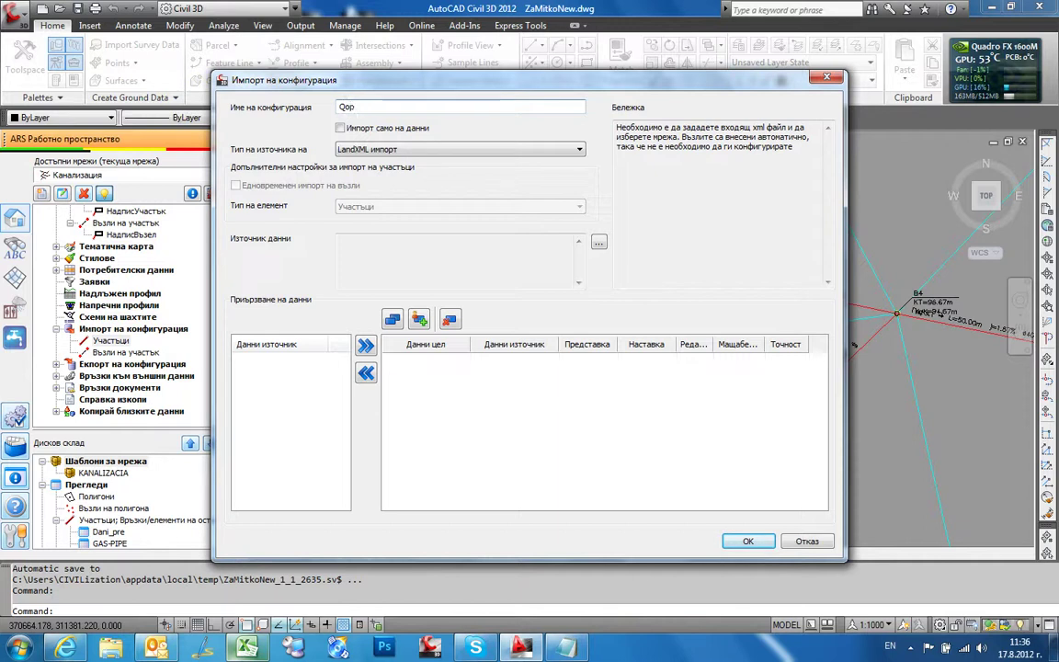
left_click(343, 107)
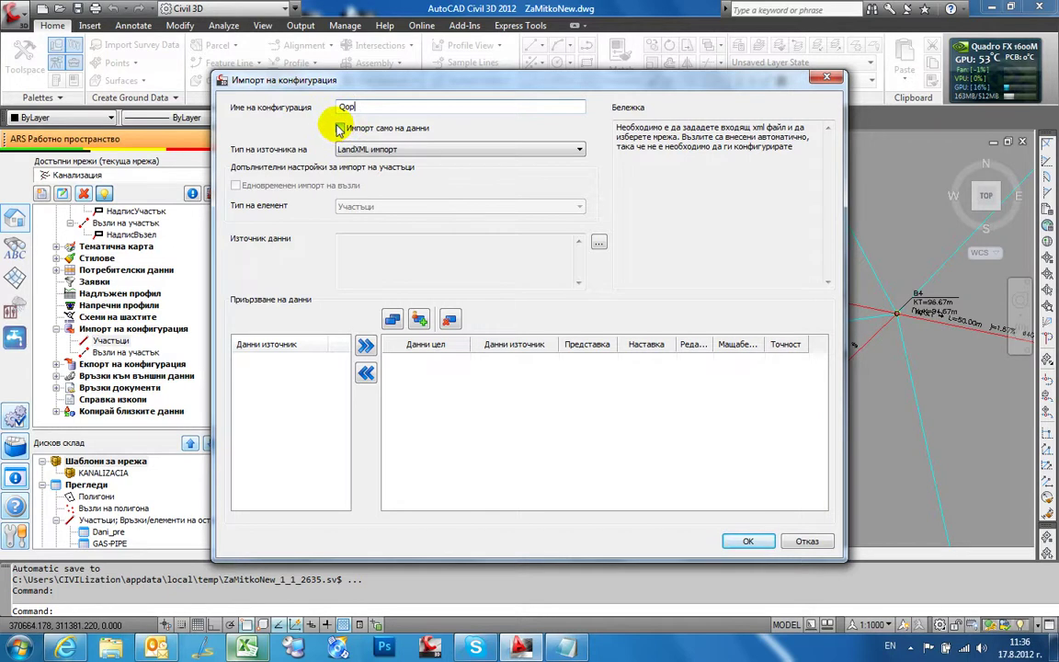
left_click(340, 128)
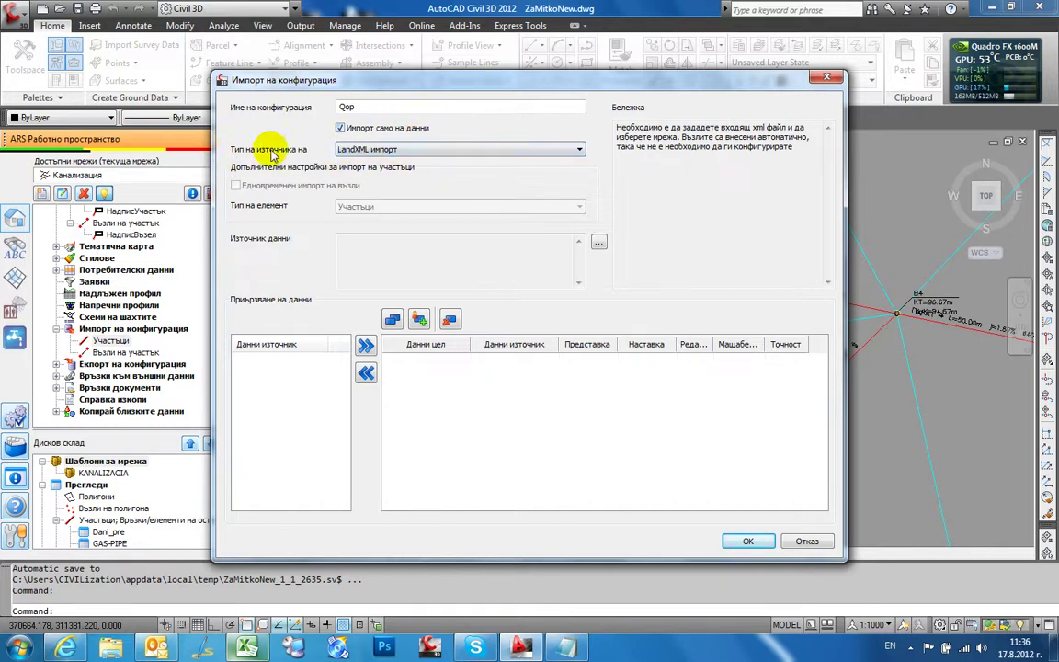
- Set the source type of the Qop import configuration to text import (Импорт на TXT)
left_click(361, 152)
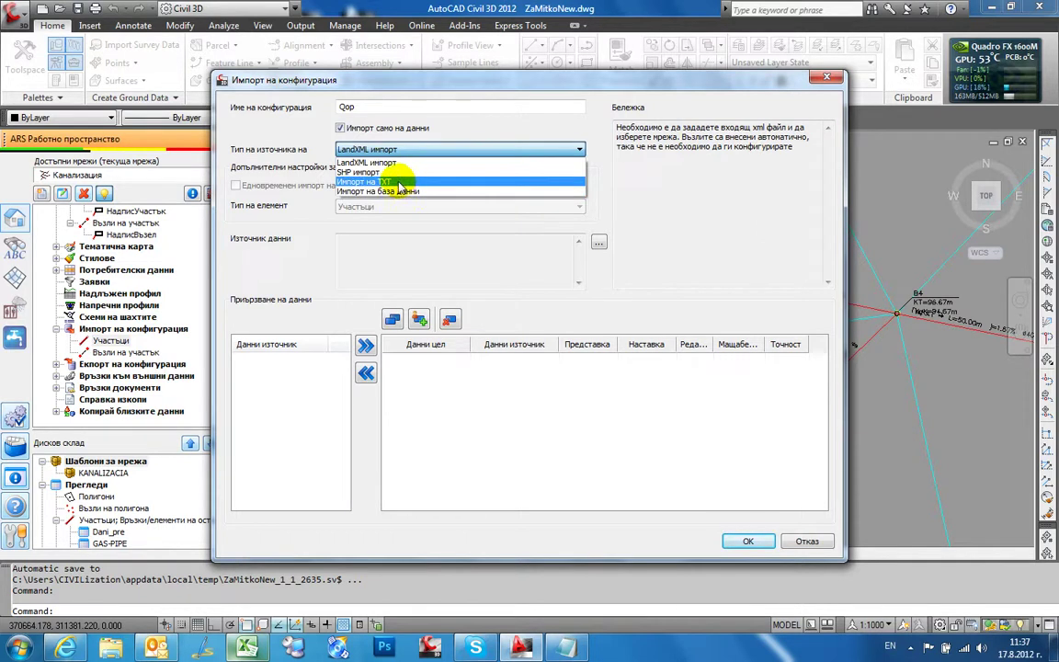
left_click(359, 181)
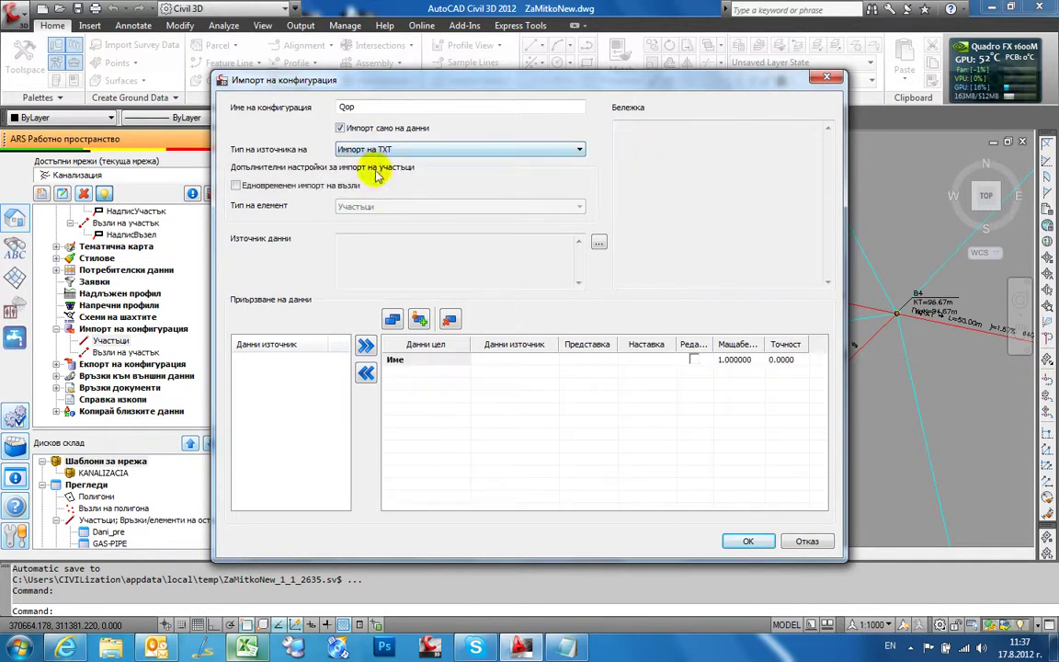
- Switch to Excel, copy the whole table A1:C16 with its headers, and paste it into Qop.txt in Notepad
left_click(241, 579)
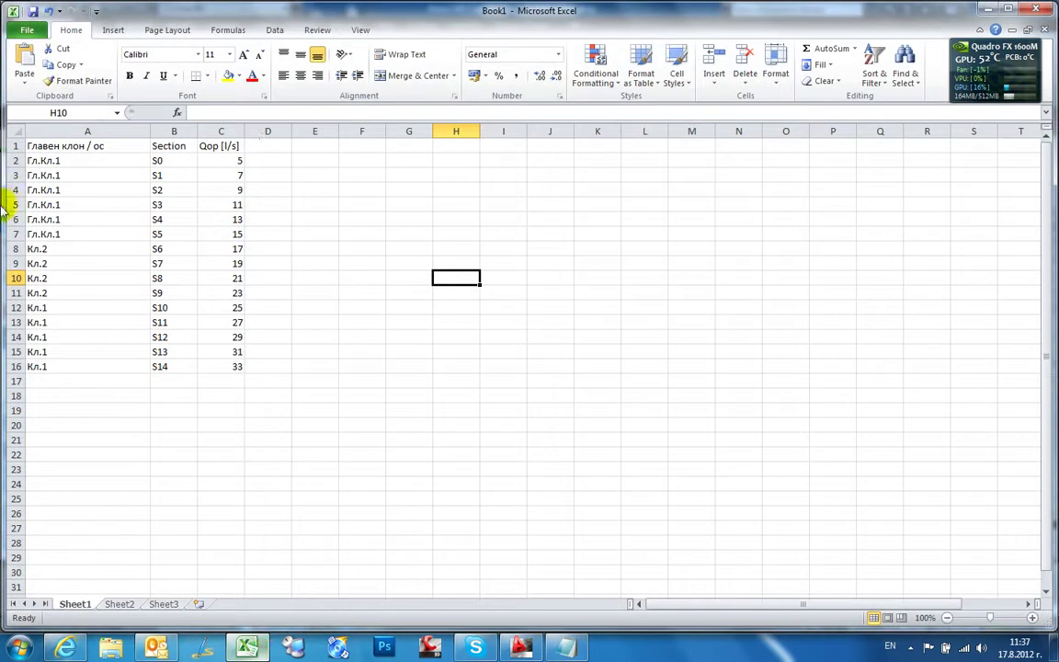
left_click_drag(31, 158, 231, 361)
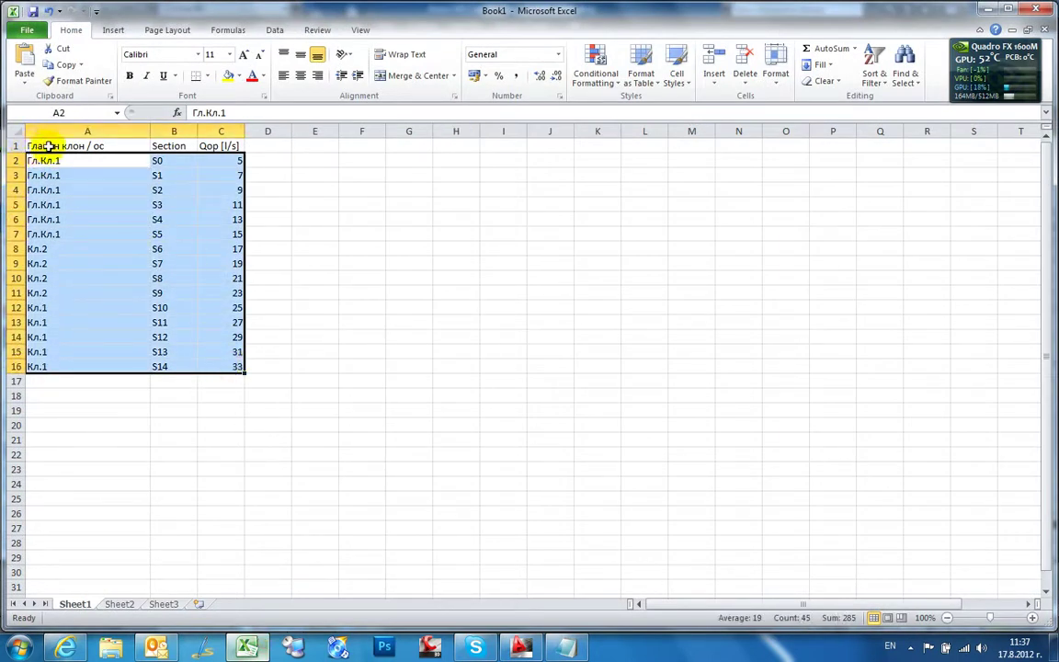
left_click_drag(57, 145, 225, 366)
key("ctrl+c")
left_click(565, 647)
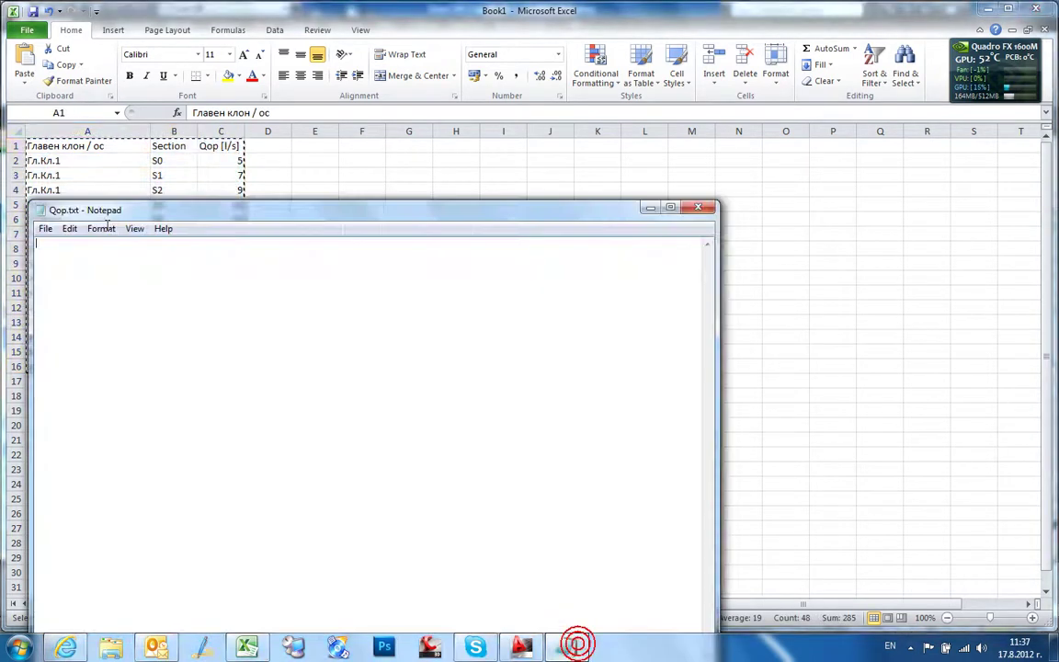
left_click(103, 273)
key("ctrl+v")
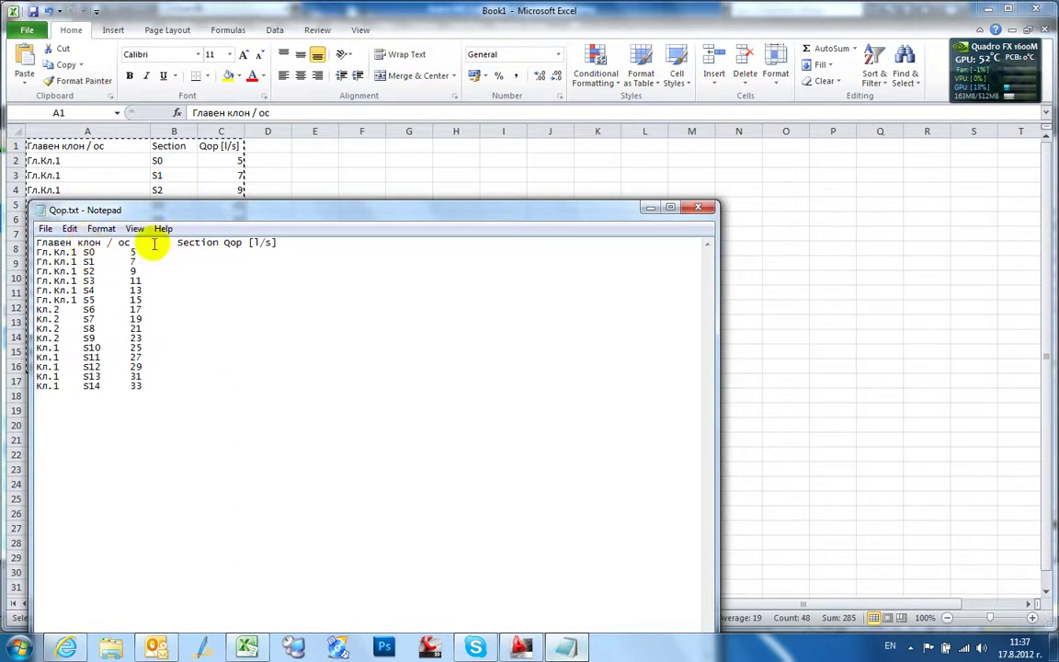
- Put a # in front of the header line in Qop.txt to mark it as a comment
left_click_drag(36, 242, 275, 243)
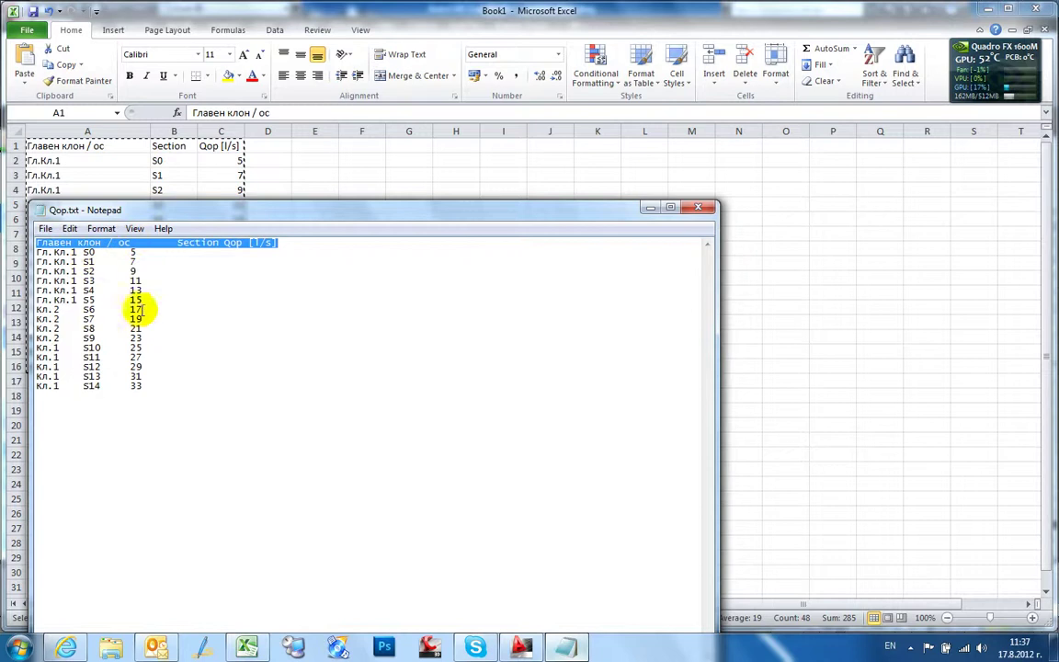
left_click(36, 242)
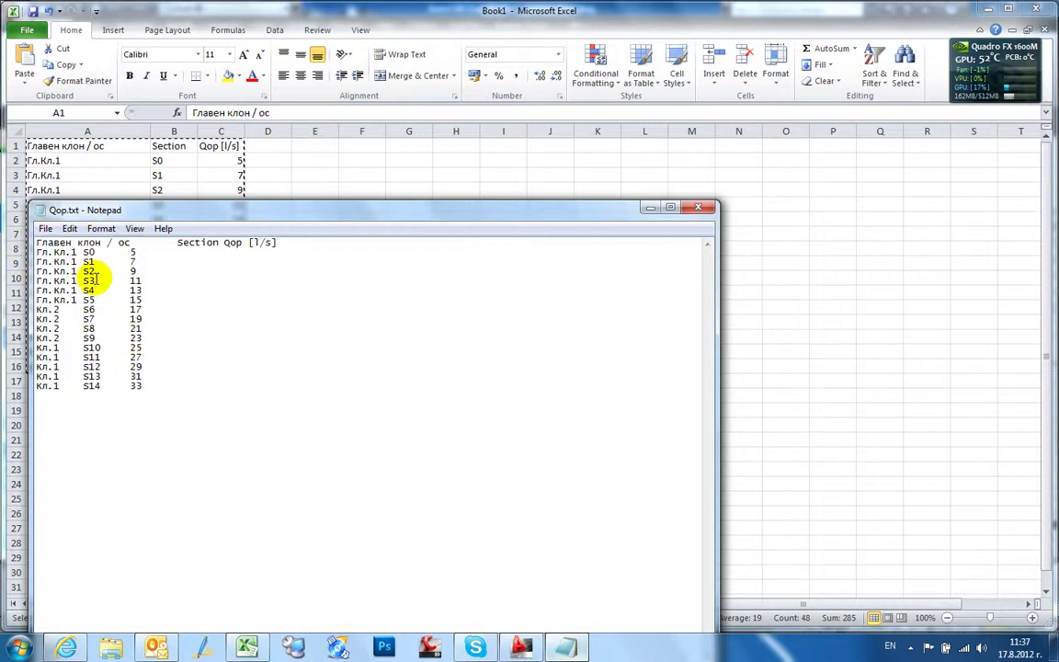
type("#")
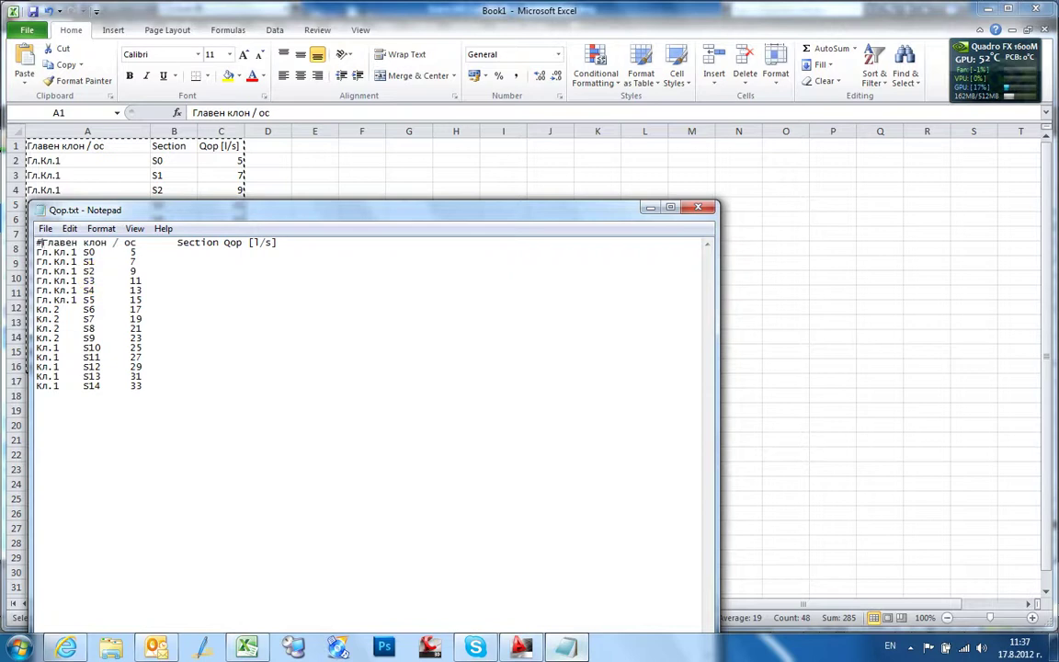
- Close Qop.txt with its changes saved and switch back to the import configuration in AutoCAD Civil 3D
left_click(698, 206)
left_click(496, 331)
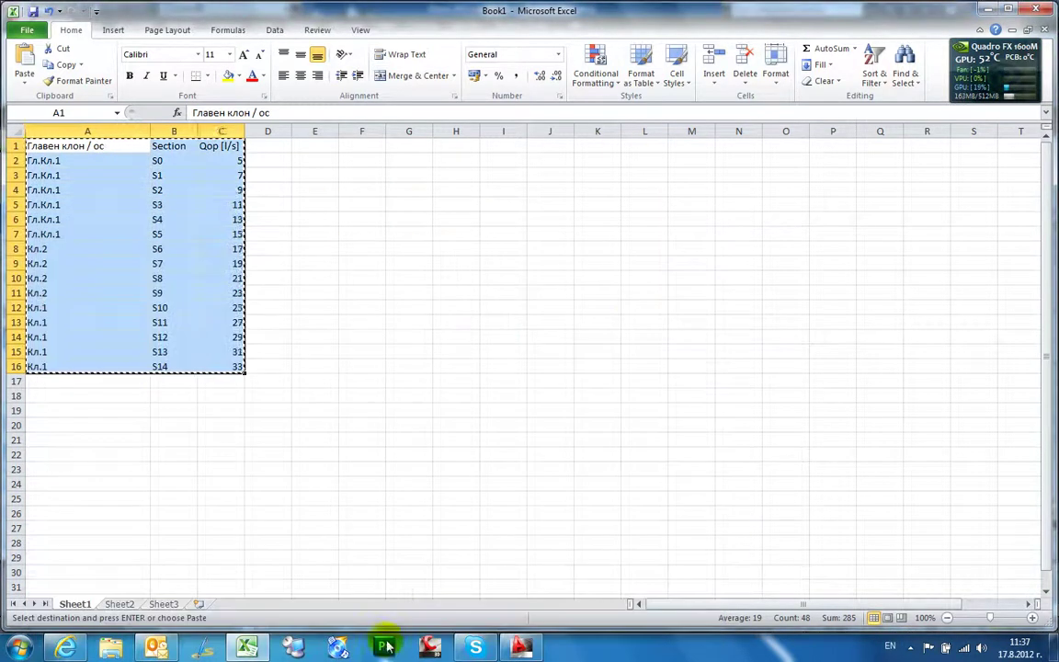
left_click(520, 646)
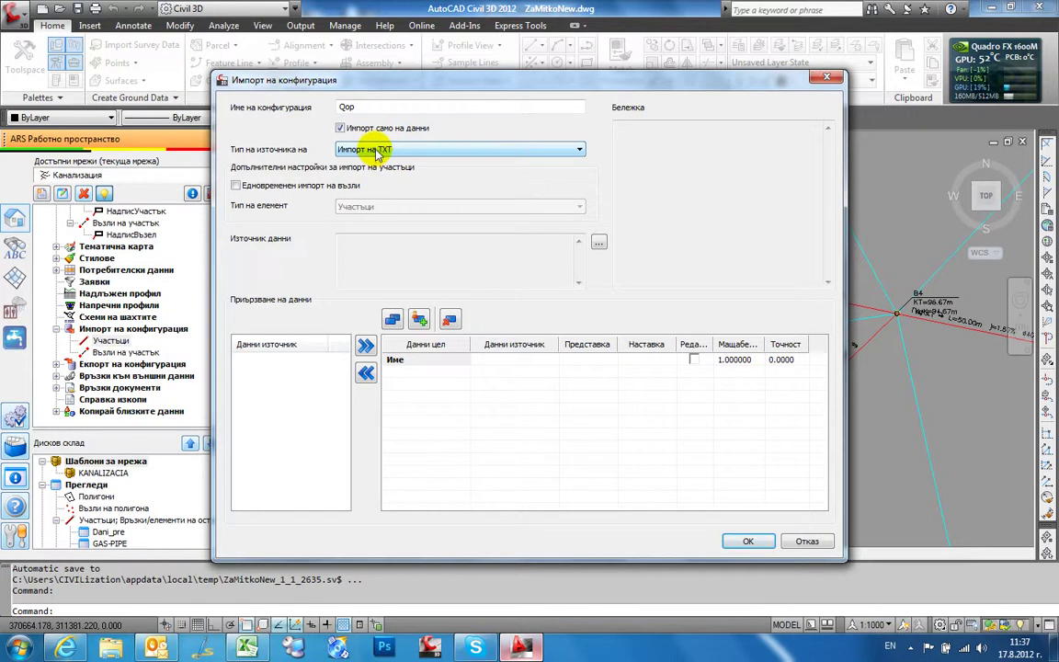
scroll(375, 151, "down", 1)
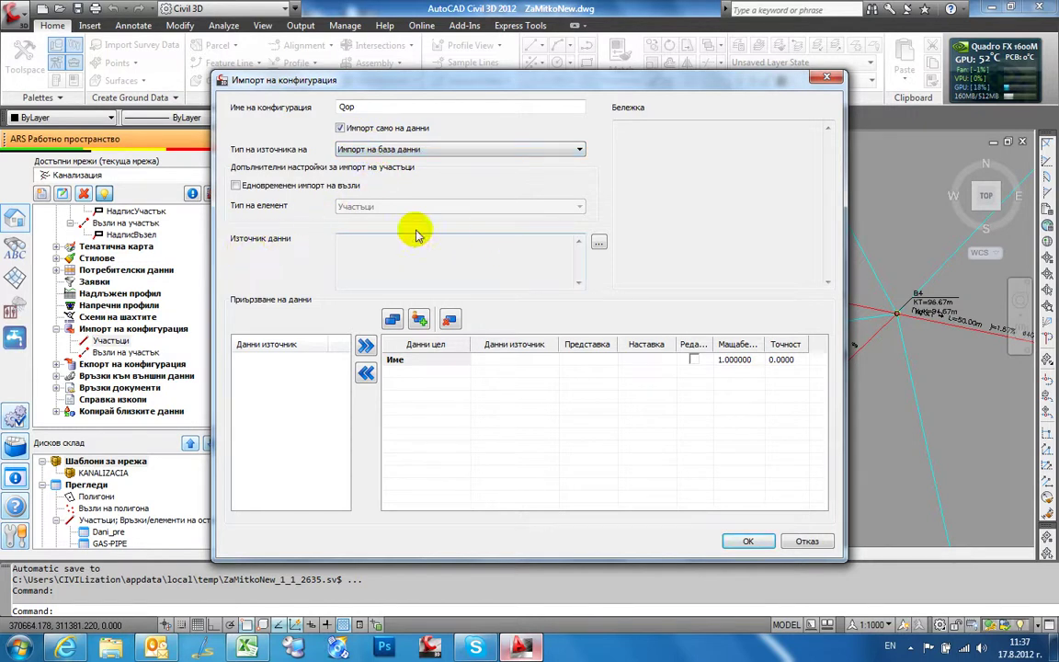
left_click(599, 244)
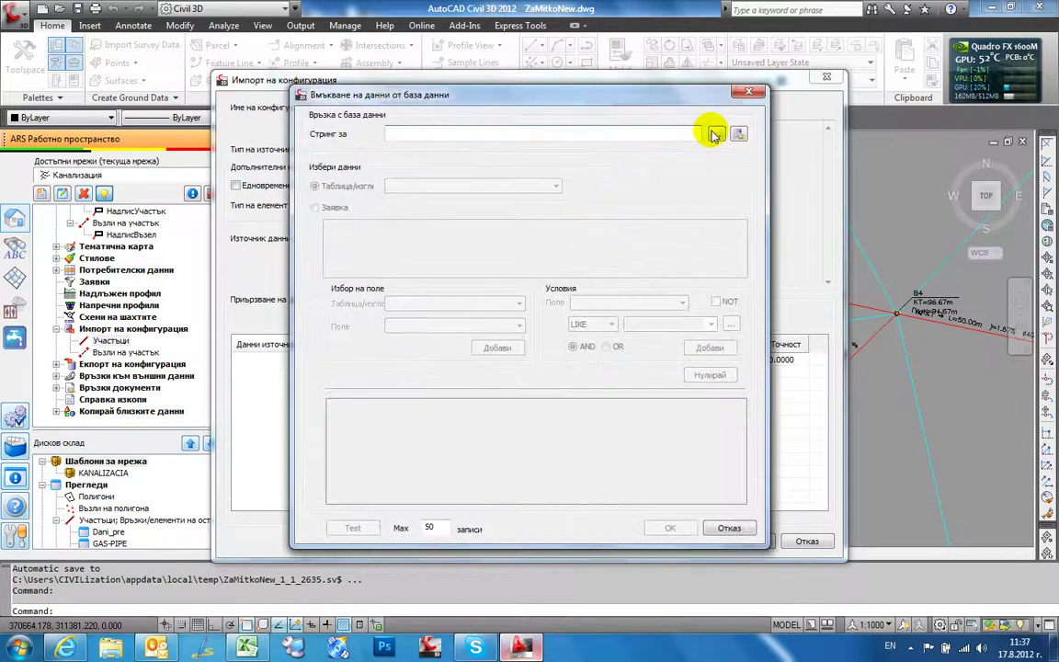
left_click_drag(693, 98, 661, 151)
left_click(717, 145)
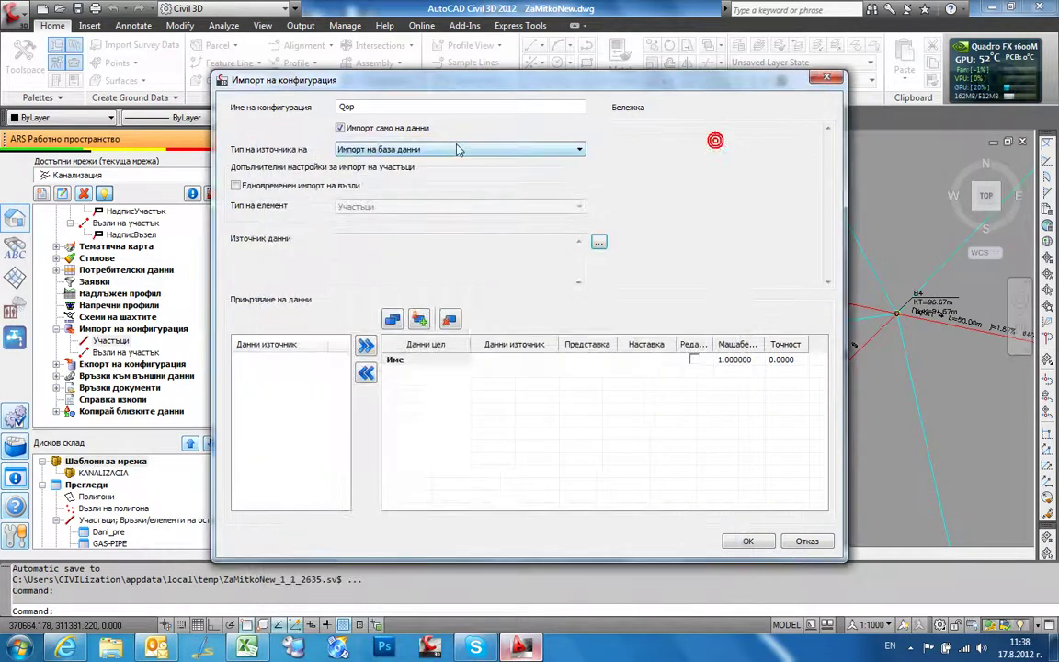
left_click(525, 149)
left_click(382, 180)
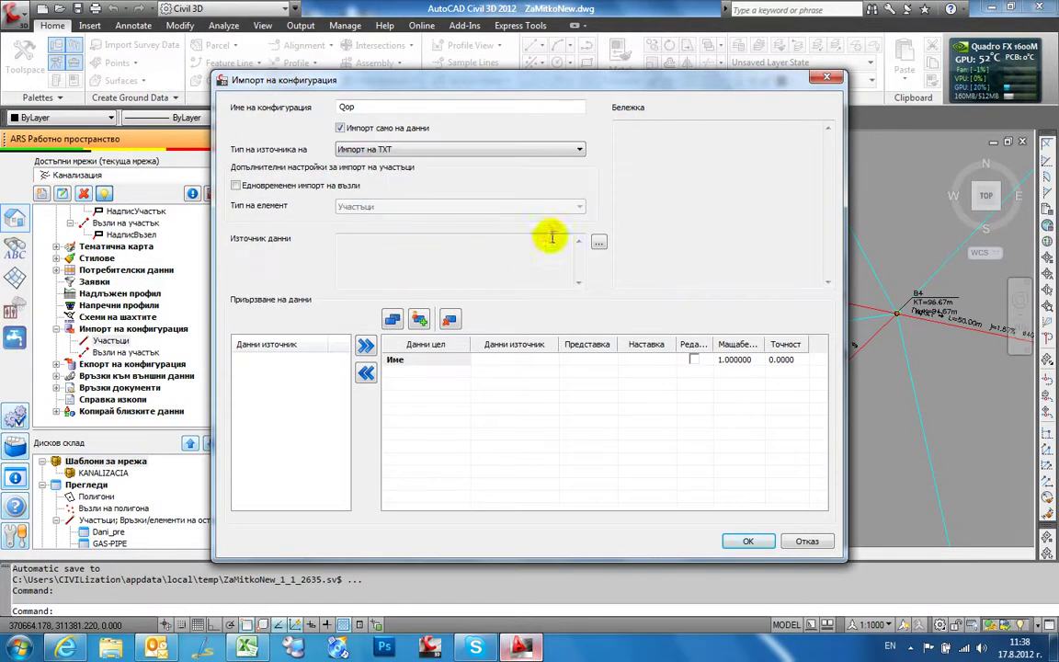
- Open the data source settings of the text import and load Qop.txt from the Desktop
left_click(598, 242)
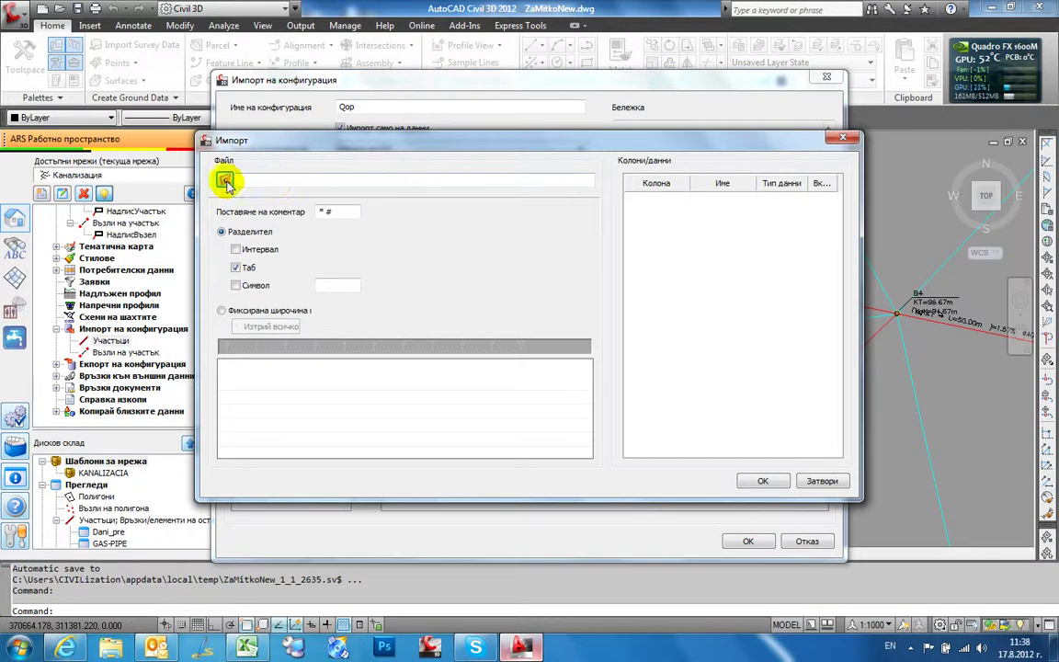
left_click(224, 179)
double_click(450, 463)
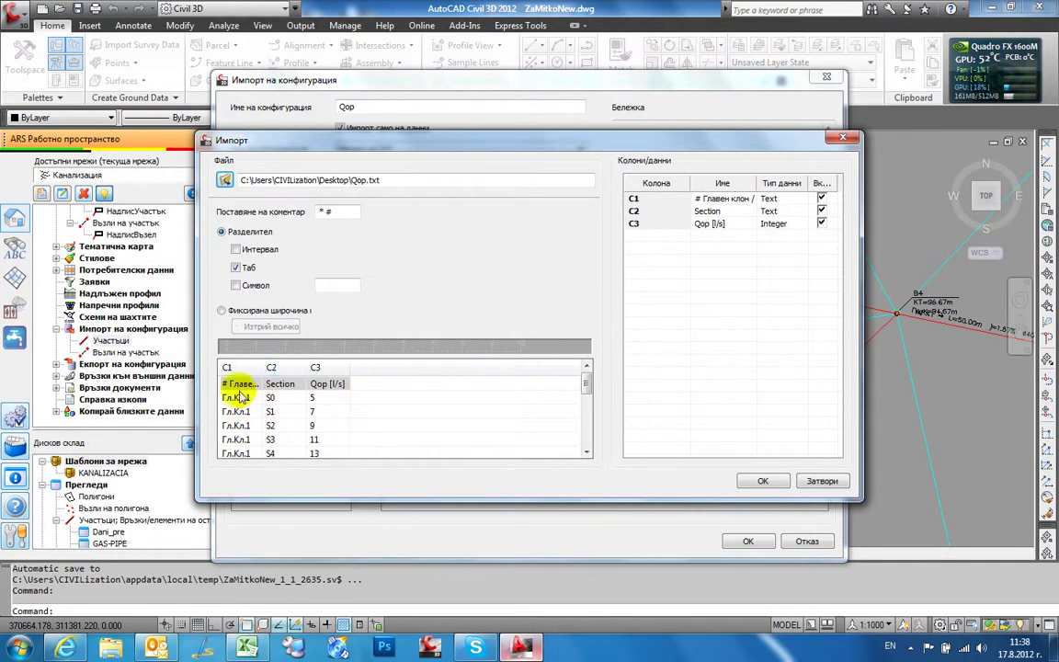
- Reduce the comment markers (Поставяне на коментар) of the text import to # only
double_click(329, 210)
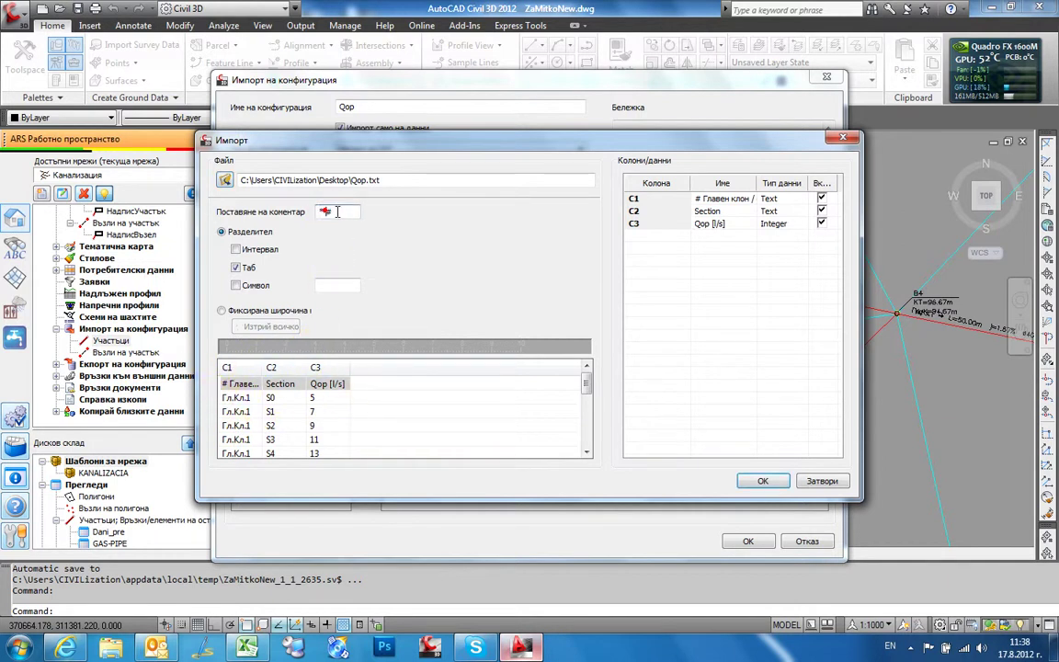
left_click(292, 213)
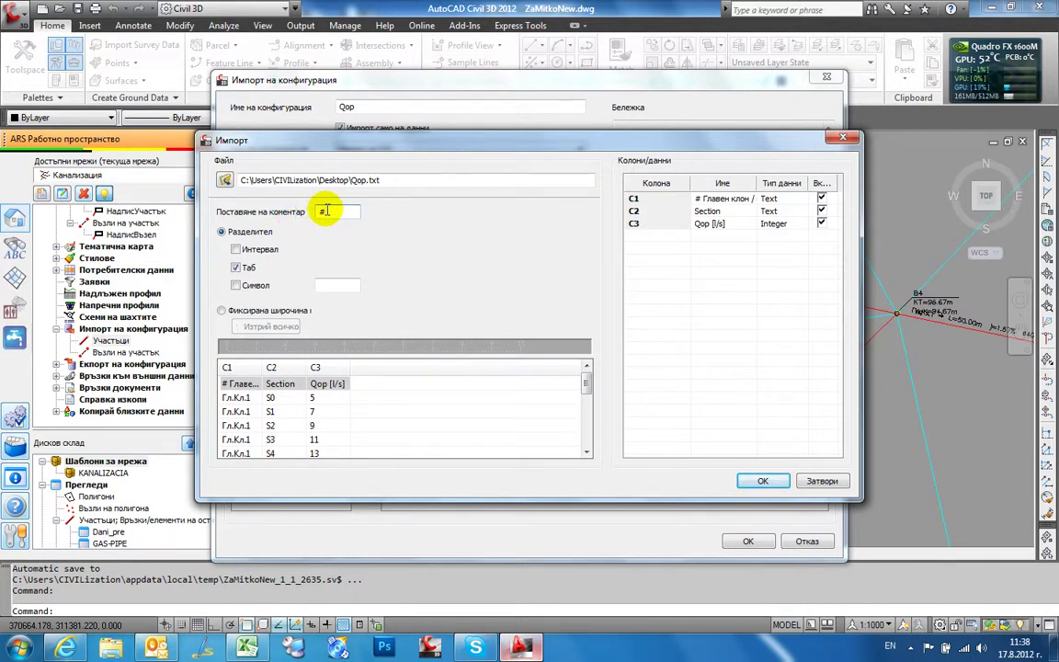
left_click(265, 413)
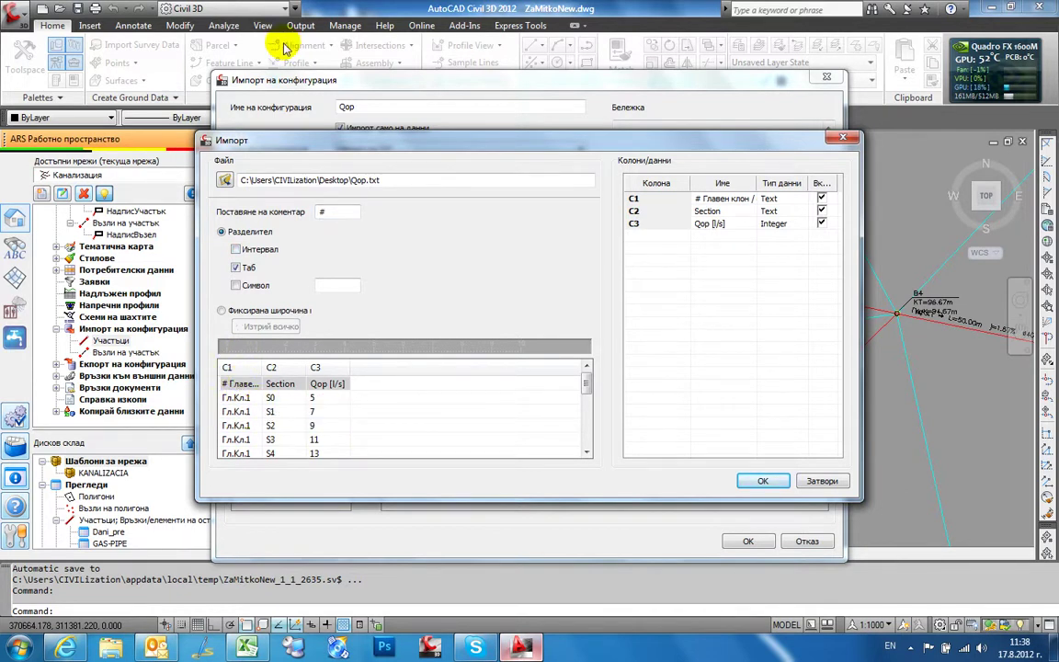
- Try the space (Интервал) and symbol (Символ) delimiters for the text file and switch both off again
left_click(236, 250)
left_click(236, 250)
left_click(236, 250)
left_click(236, 250)
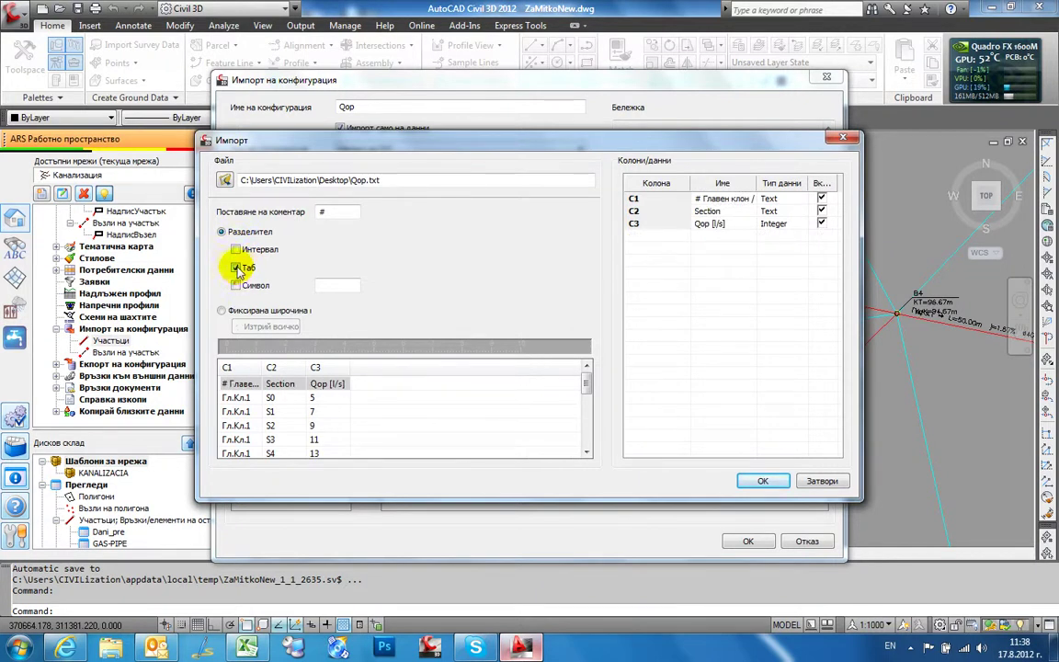
left_click(236, 286)
left_click(234, 286)
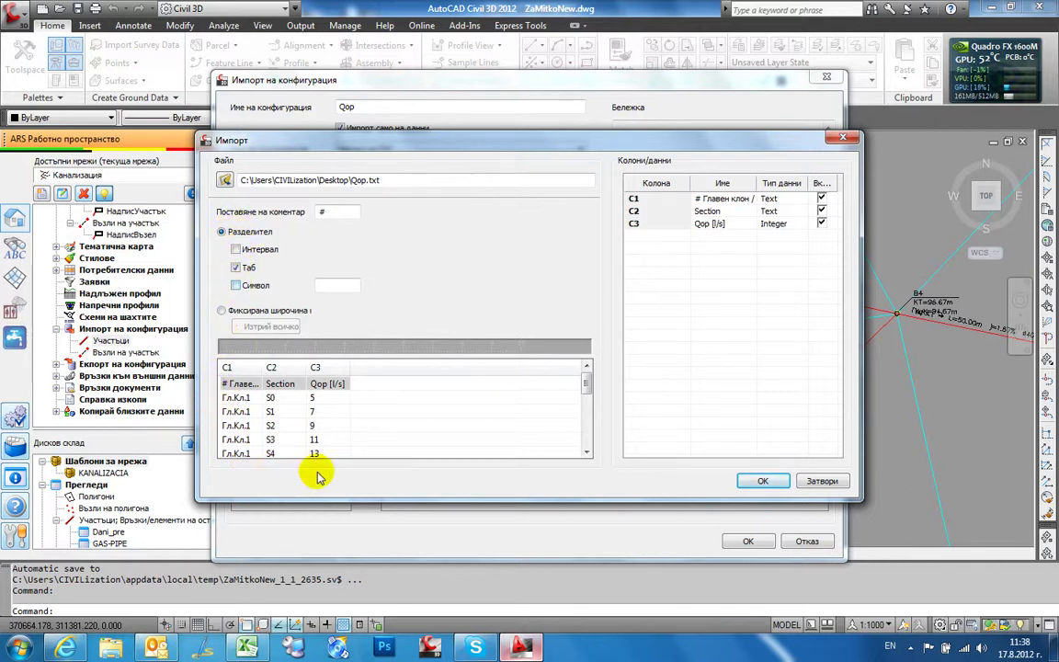
- Widen column C1 in the file preview and choose Text as the data type of columns C1 and C2
left_click_drag(264, 367, 291, 367)
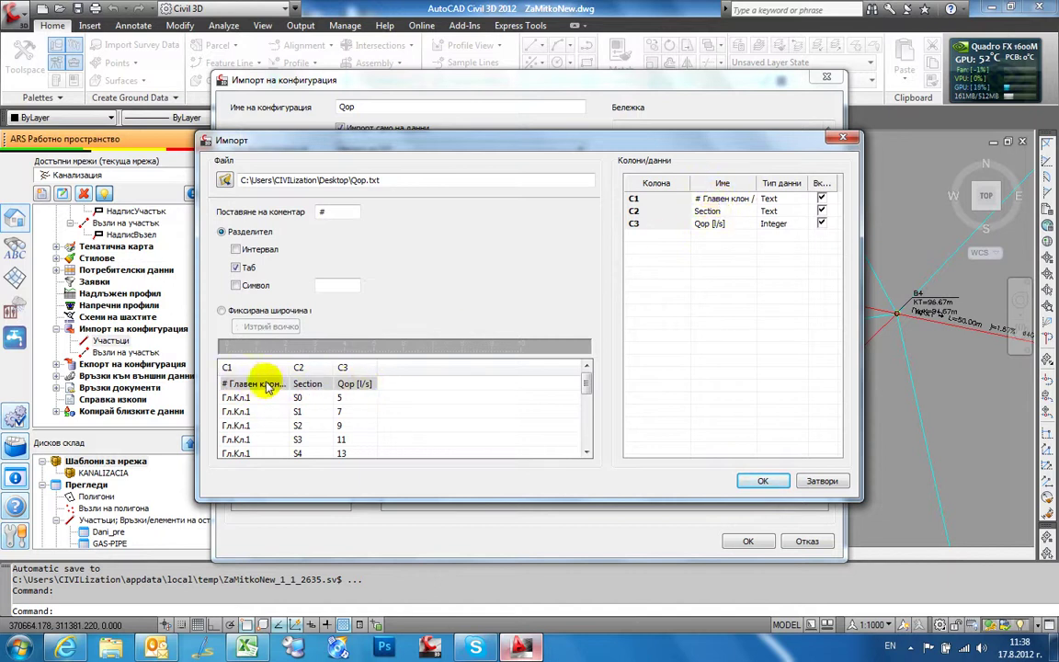
double_click(722, 199)
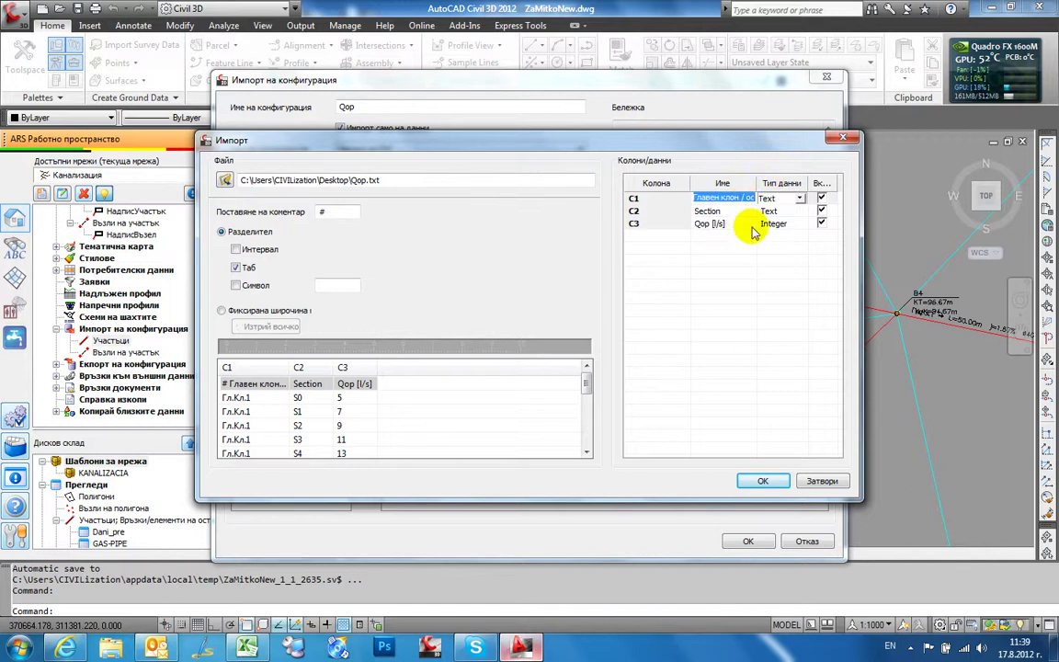
left_click(800, 199)
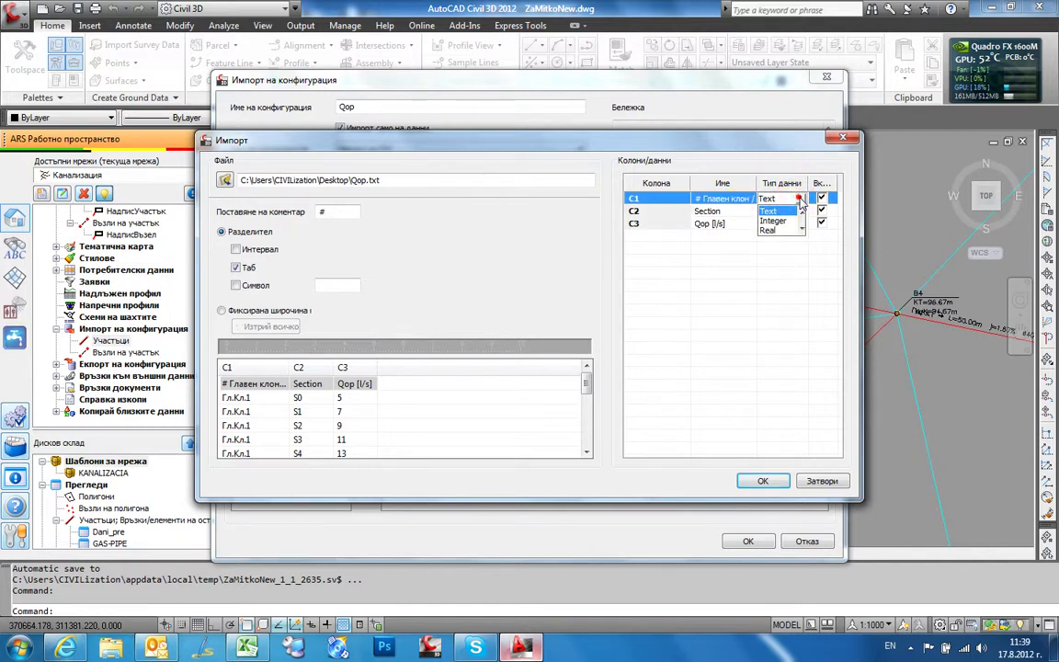
left_click(772, 210)
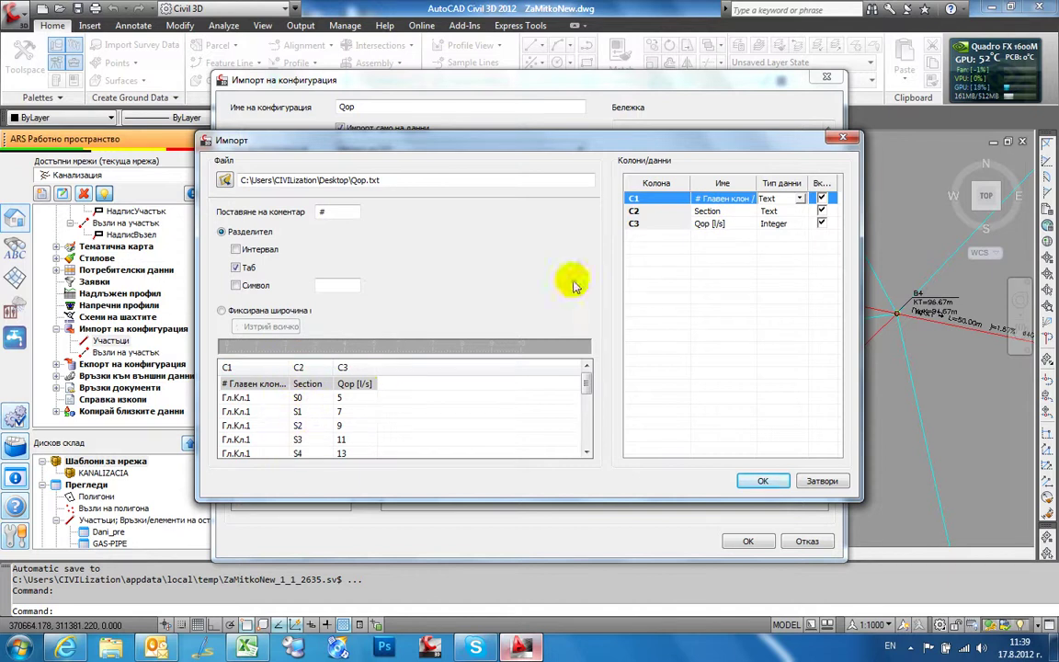
left_click(800, 211)
left_click(802, 212)
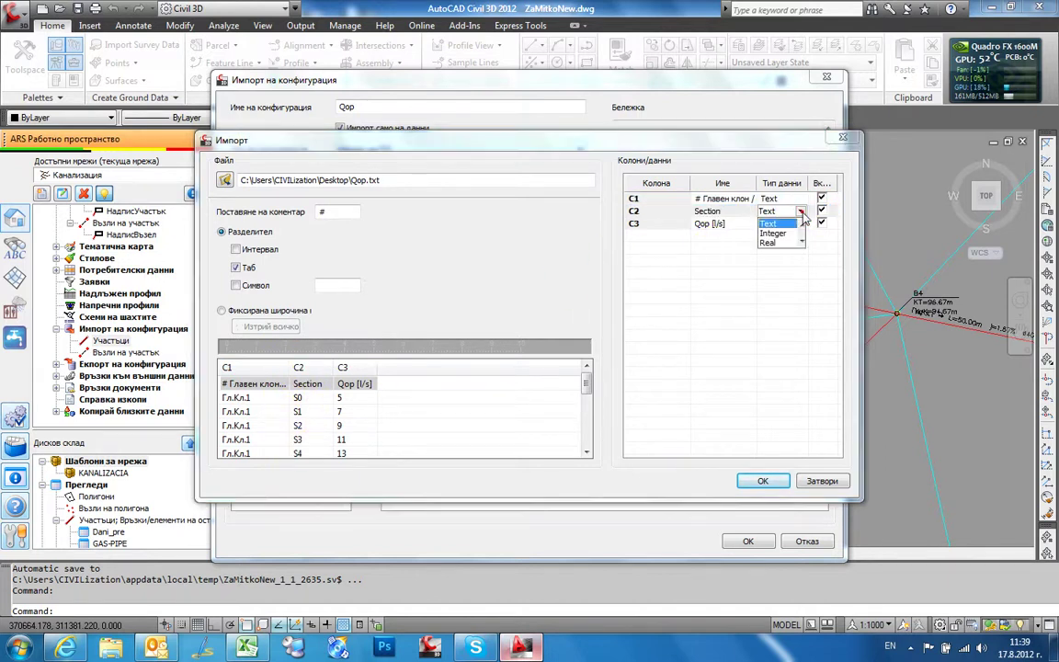
left_click(777, 226)
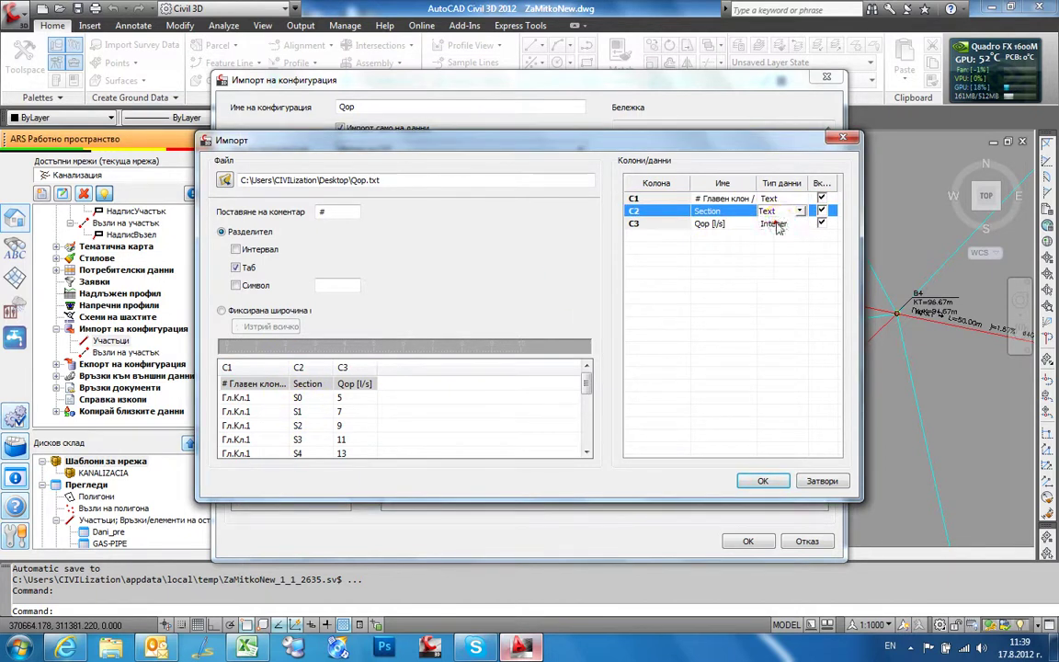
- Set the data type of column C3, Qop [l/s], to Real and accept the text import settings
left_click(744, 225)
left_click(738, 223)
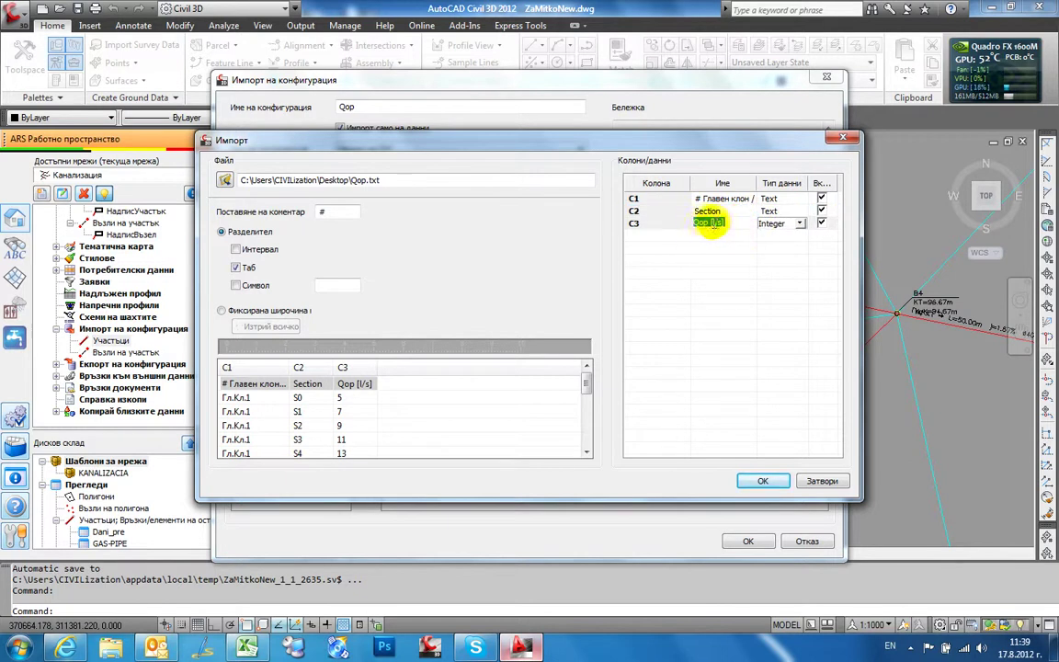
left_click(797, 223)
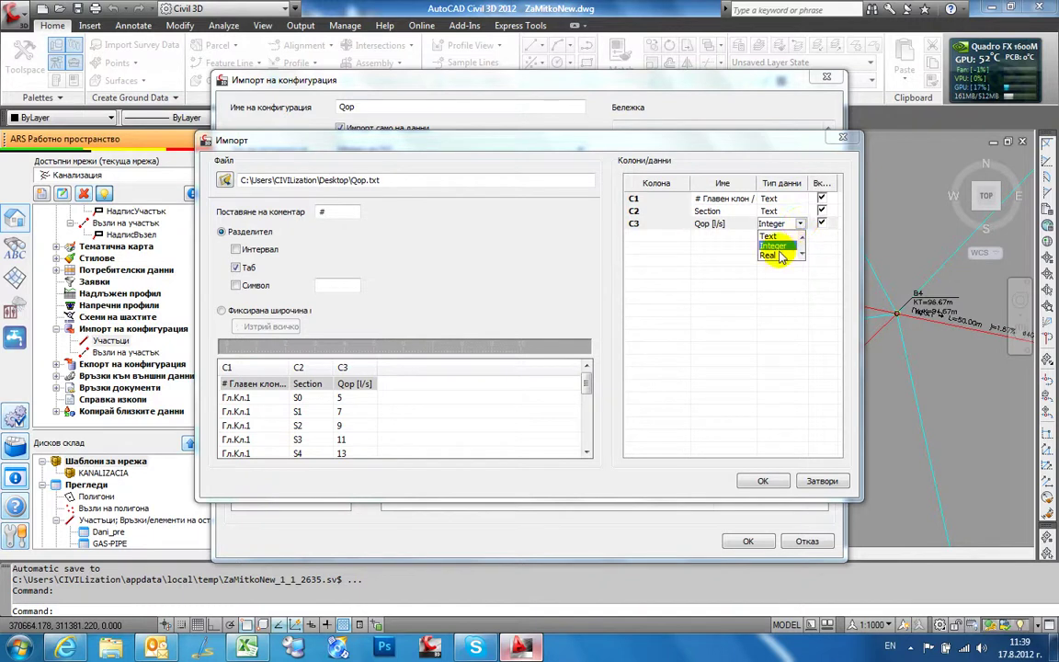
left_click(768, 255)
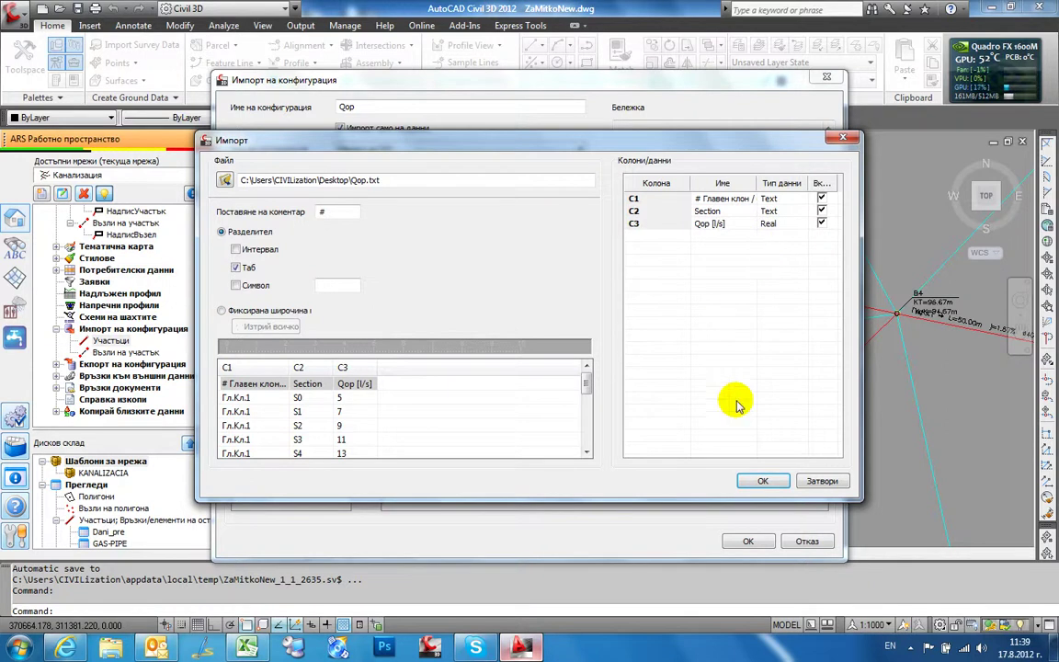
left_click(762, 482)
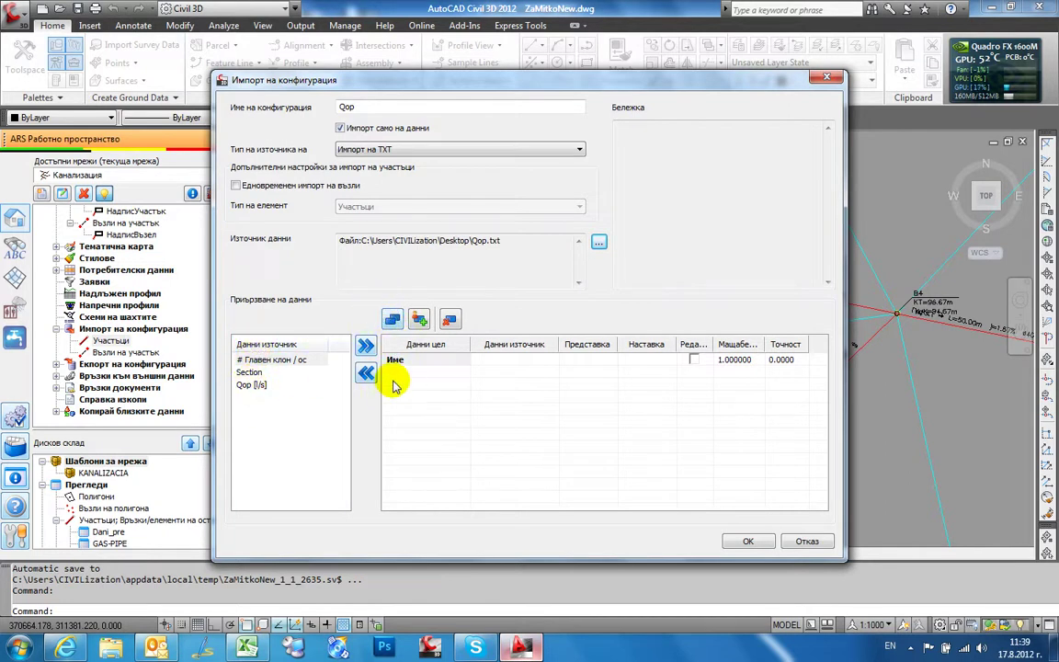
- Add Главен клон / ос from the Геометрия group to the target data of the Qop import configuration
left_click(392, 319)
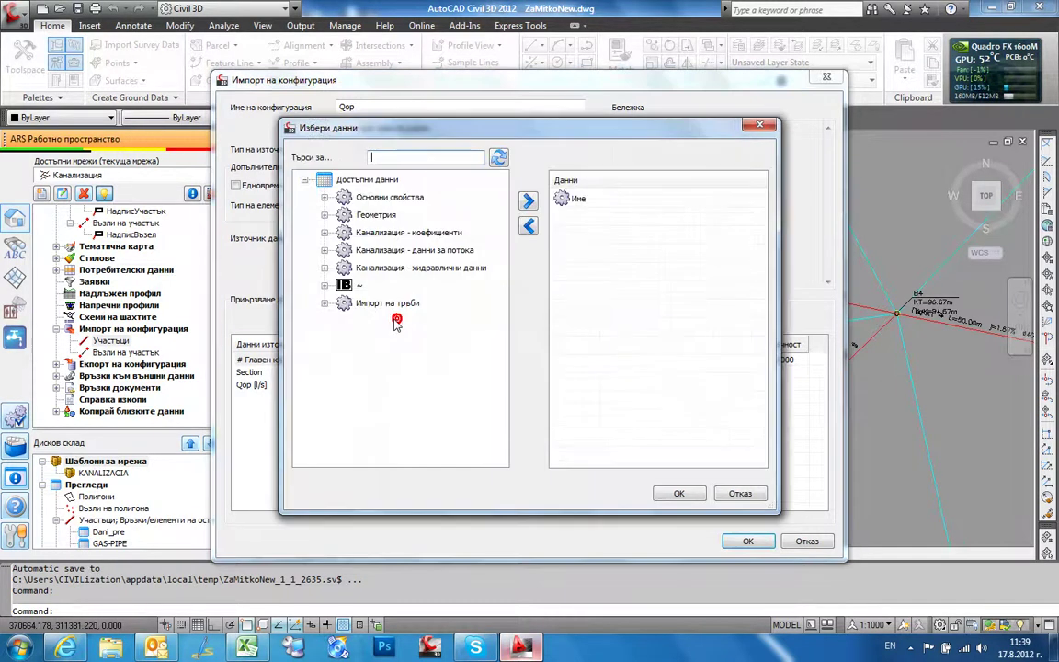
left_click_drag(417, 136, 528, 164)
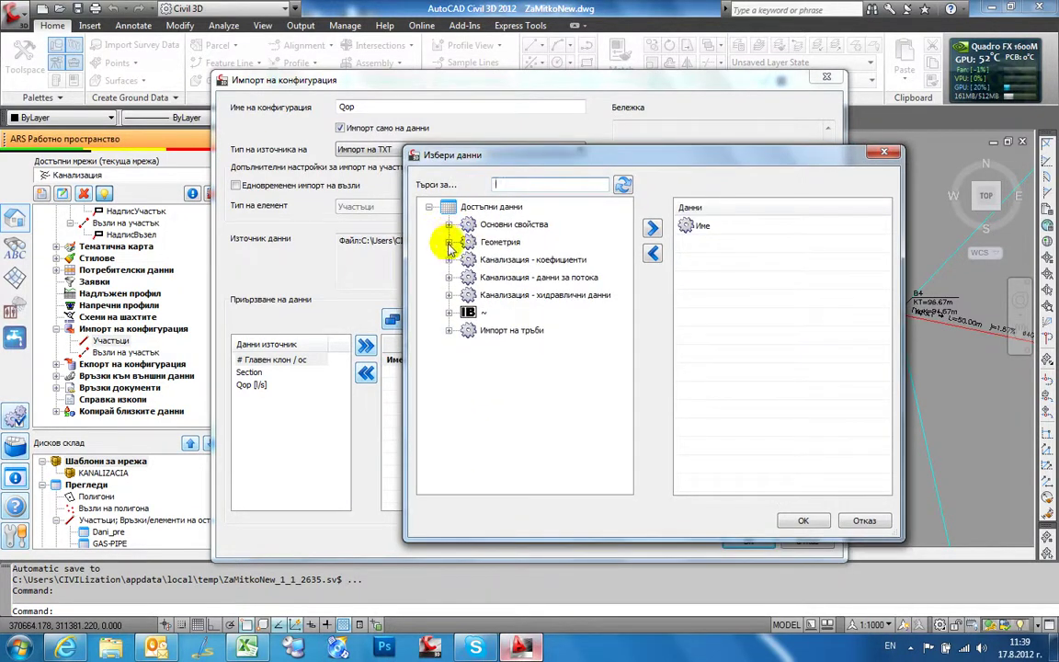
left_click(448, 243)
left_click(524, 294)
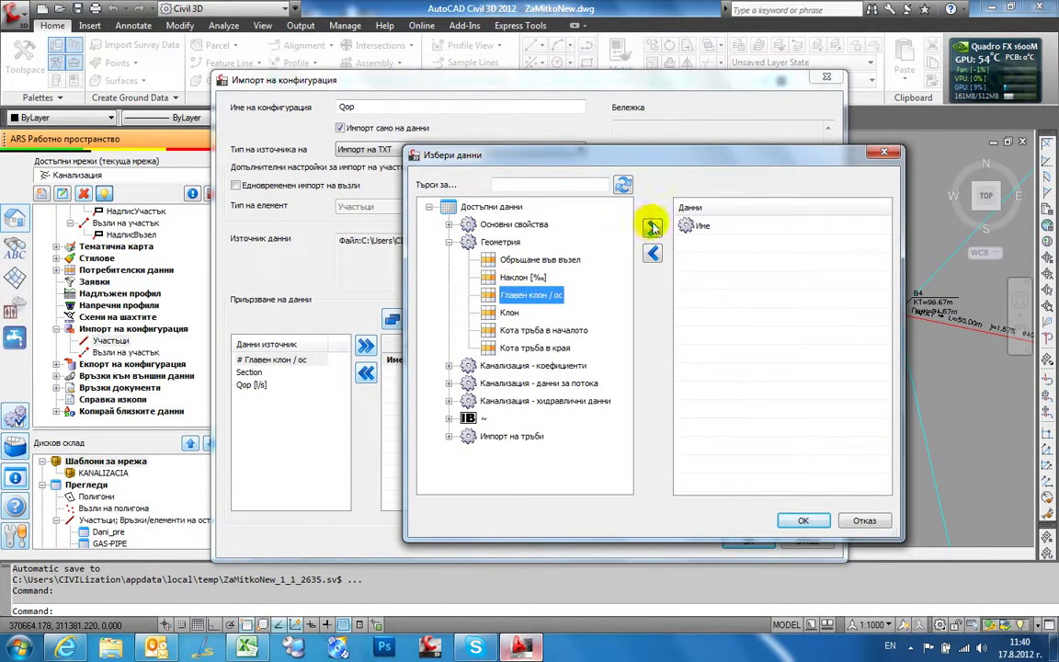
left_click(652, 227)
left_click(449, 243)
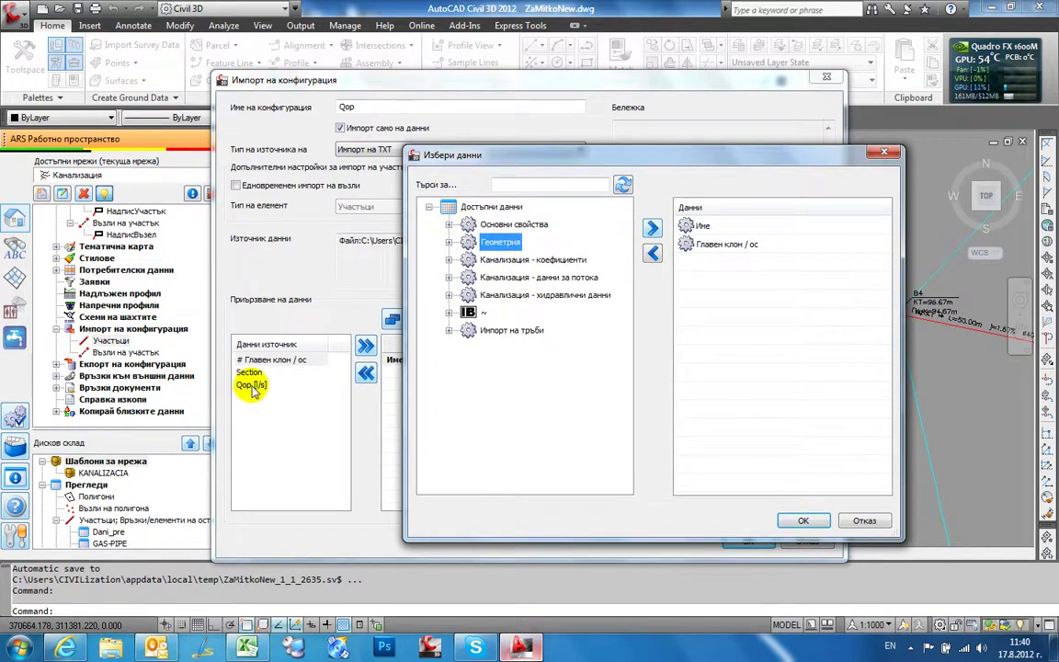
- Add Общо водно количество [m3/s] from Канализация - данни за потока to the target data and accept the selection
left_click(449, 277)
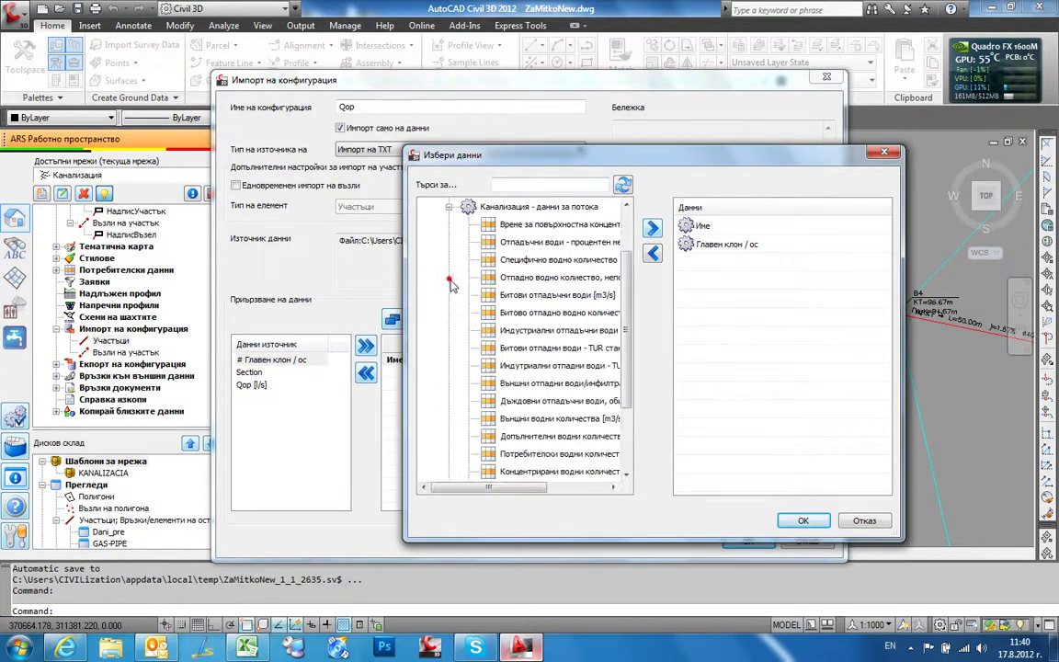
scroll(628, 340, "down", 2)
left_click(563, 418)
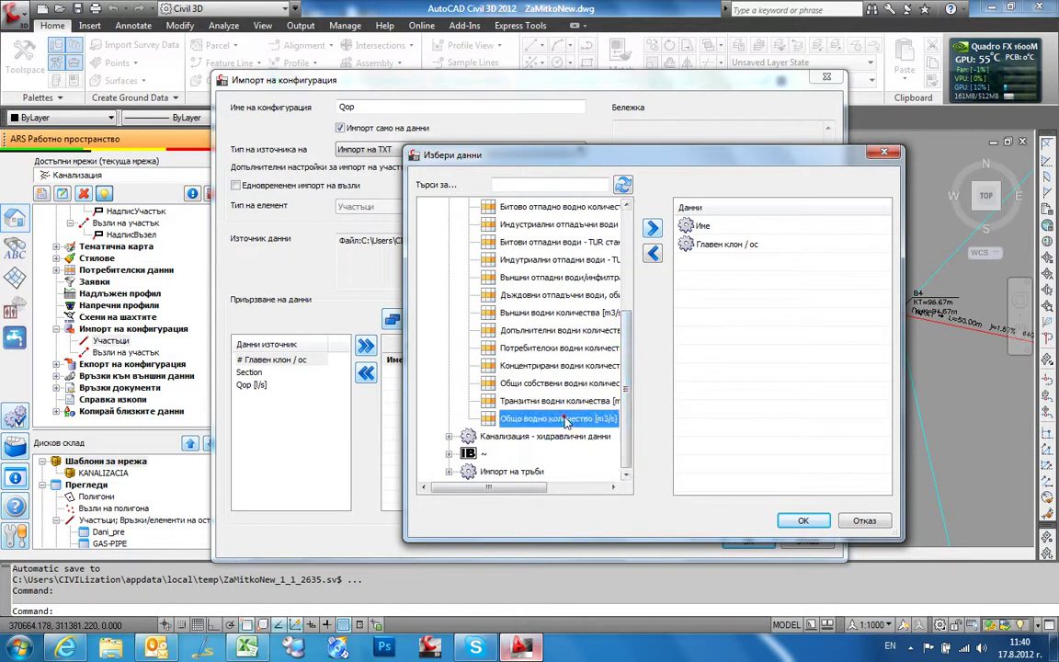
left_click(652, 228)
left_click(803, 520)
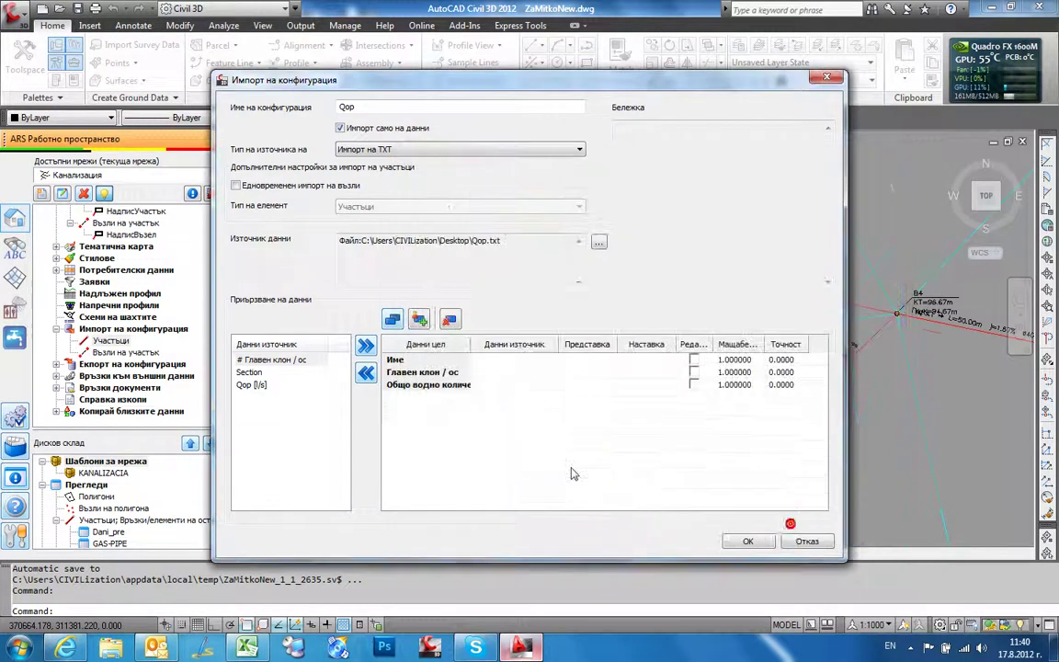
- Map the source column # Главен клон / ос to Главен клон / ос and Section to Име
left_click(269, 361)
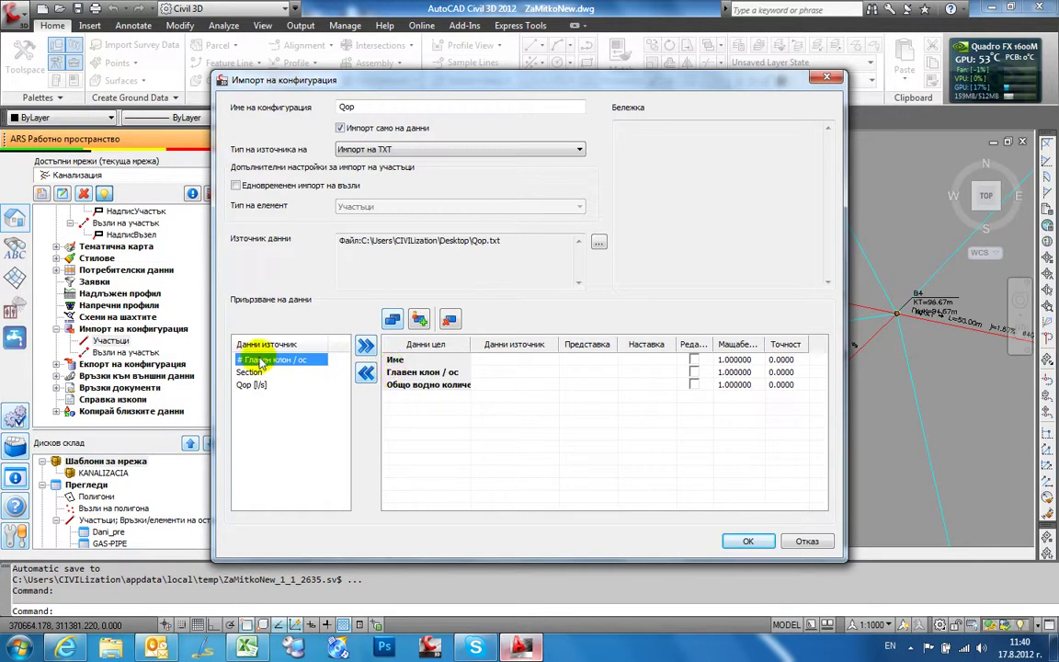
left_click(421, 372)
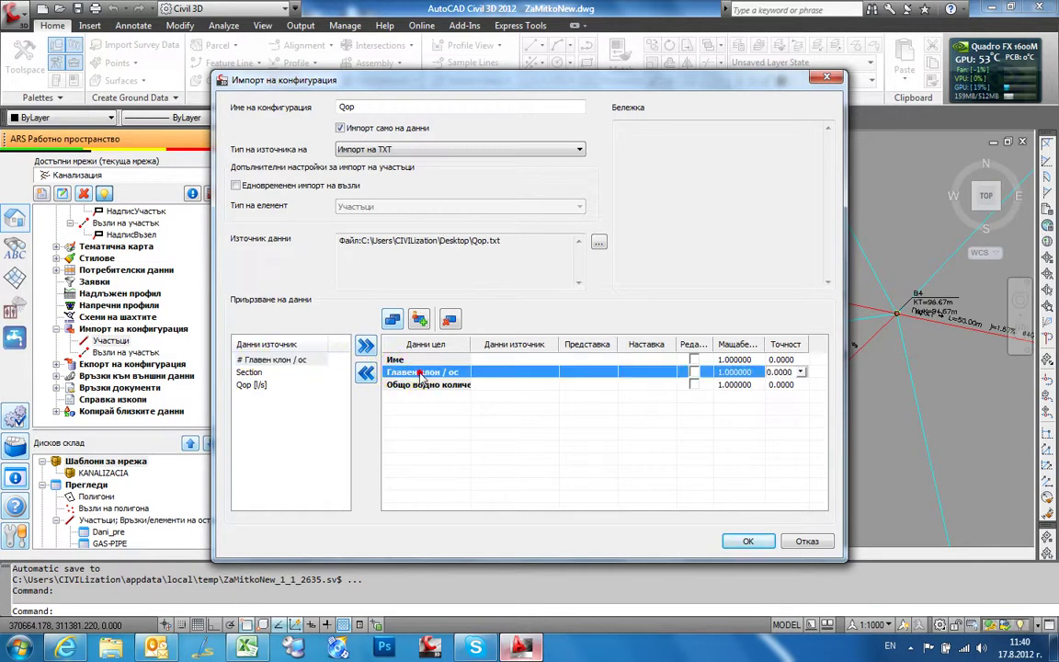
left_click(365, 345)
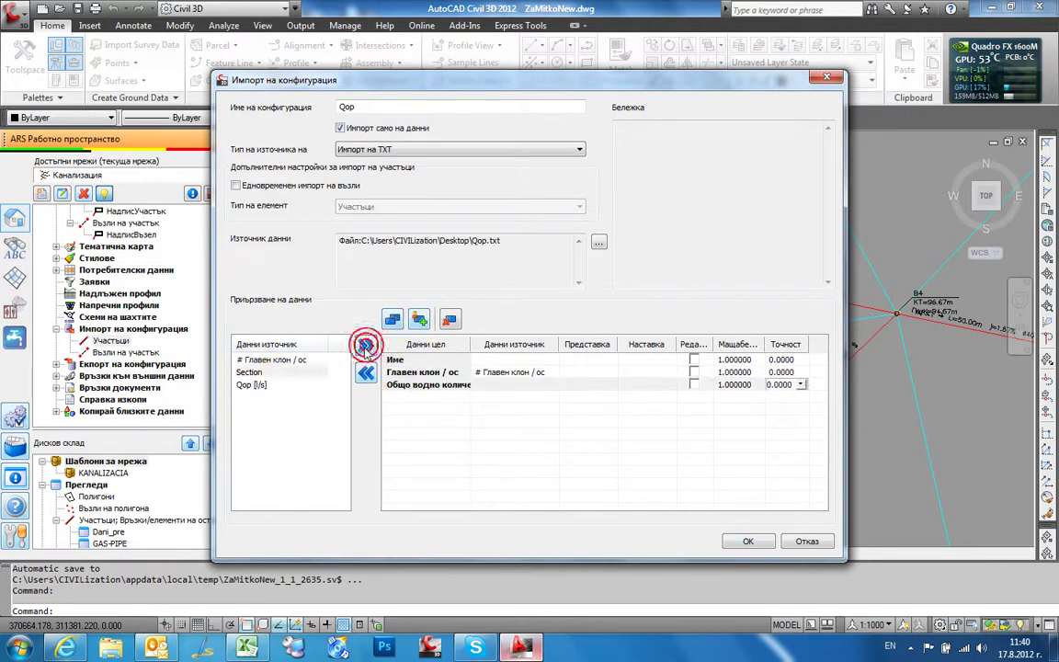
left_click(278, 373)
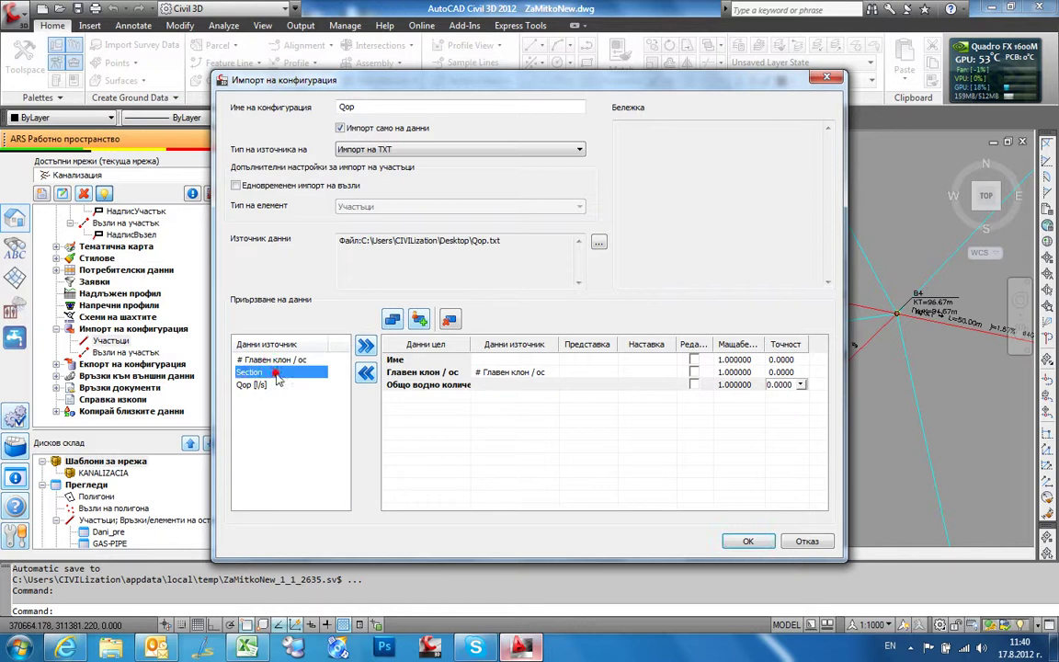
left_click(397, 359)
left_click(365, 345)
- Map the source column Qop [l/s] to the target field Общо водно количество
left_click(241, 385)
left_click(423, 384)
left_click(365, 345)
left_click(365, 345)
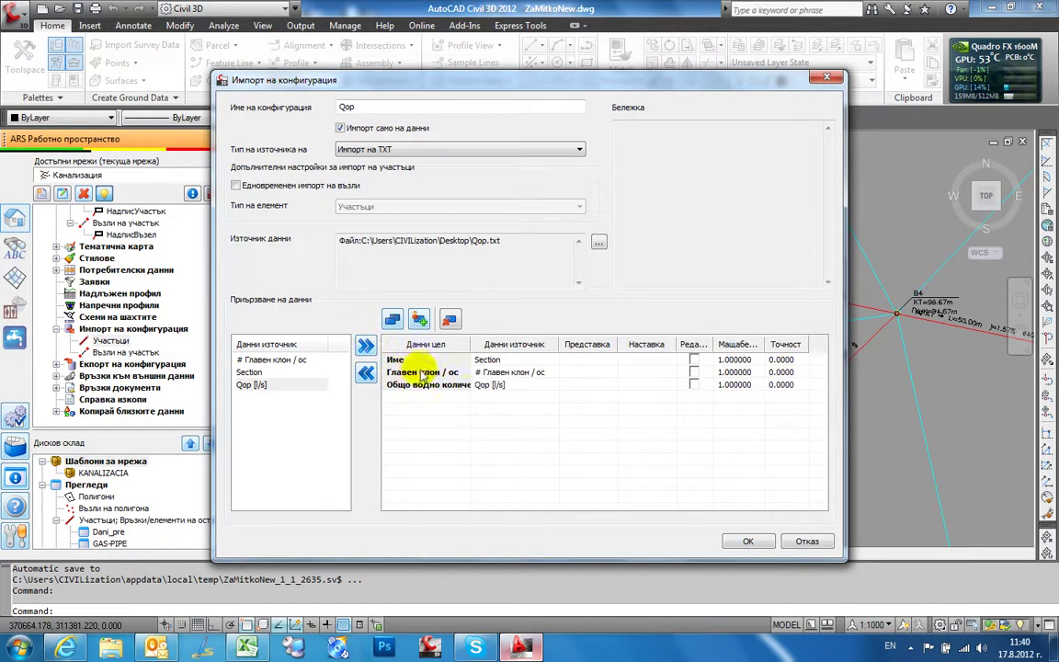
- Enable editing for the Общо водно количество row, set its scale factor to 0.001 and save the import configuration
left_click(501, 388)
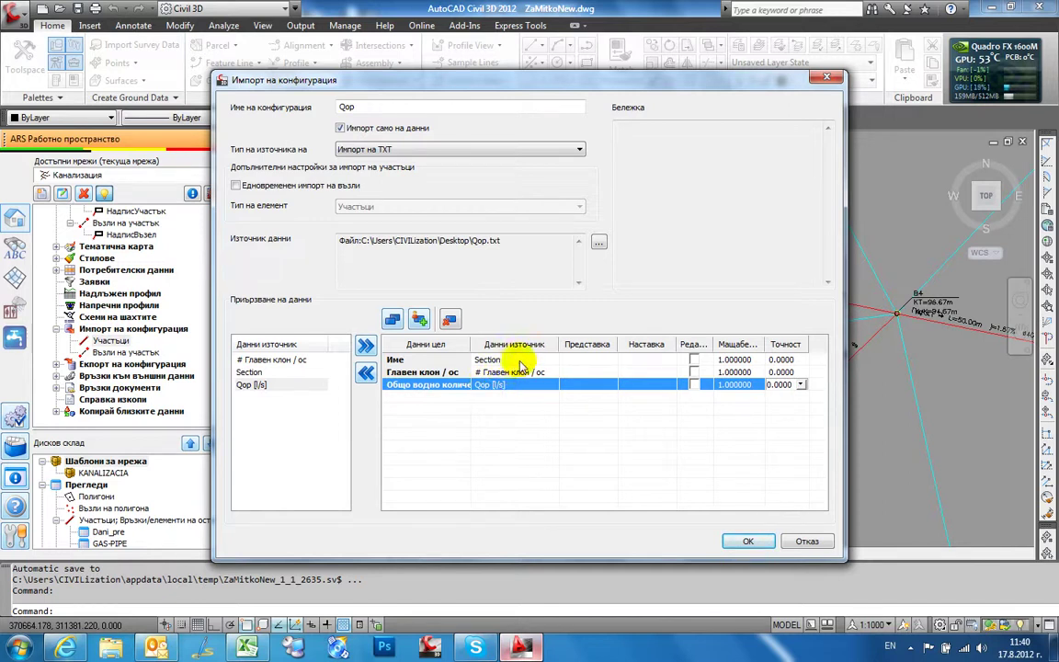
left_click(692, 385)
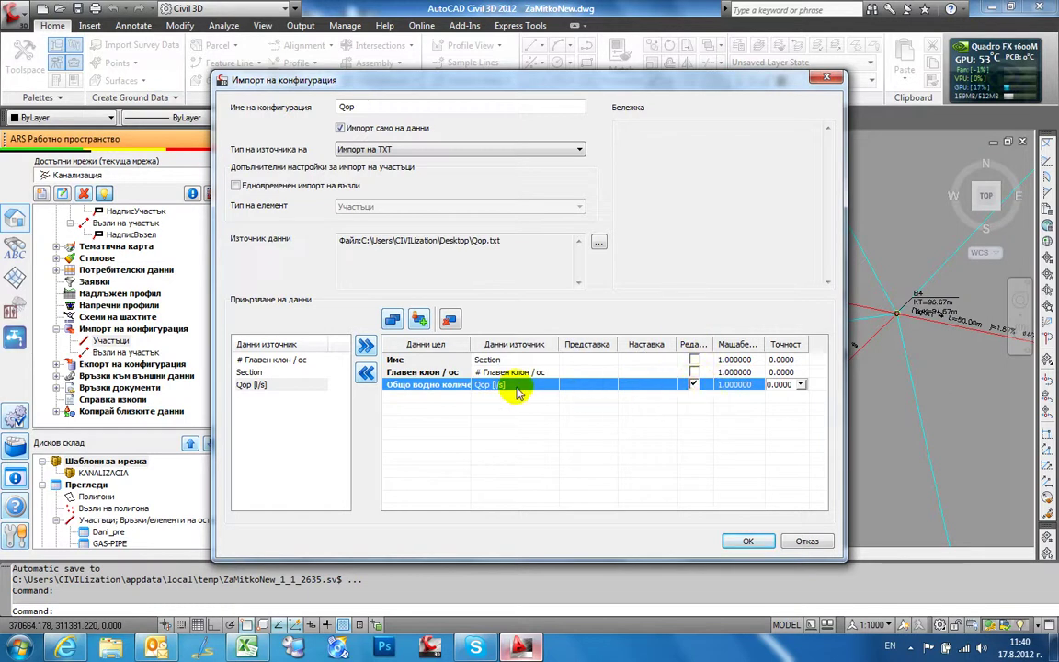
left_click(760, 384)
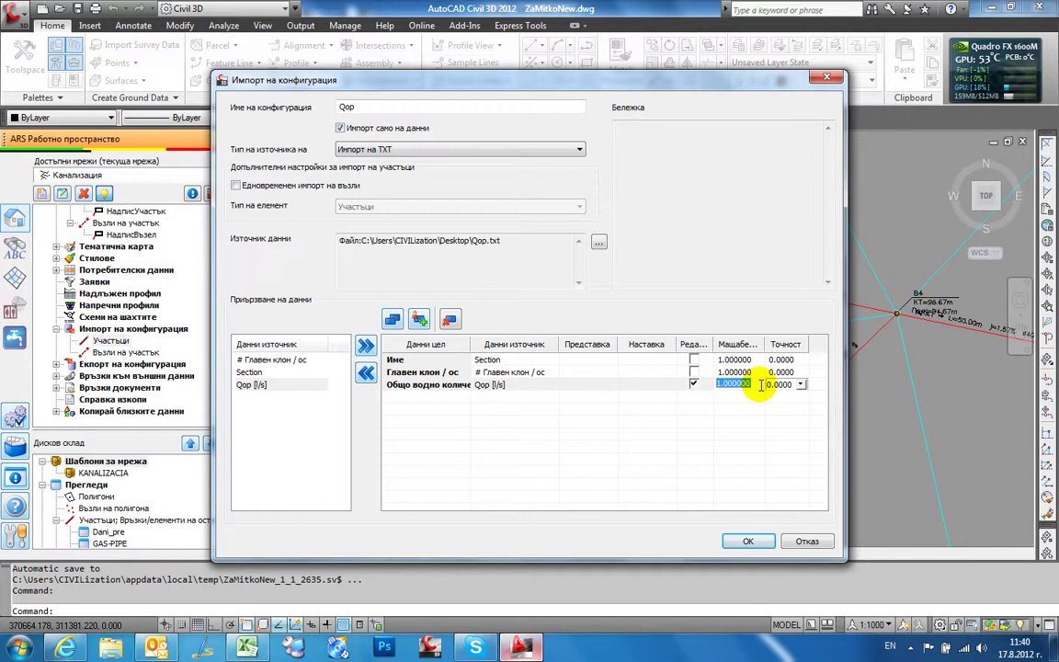
type("0.001")
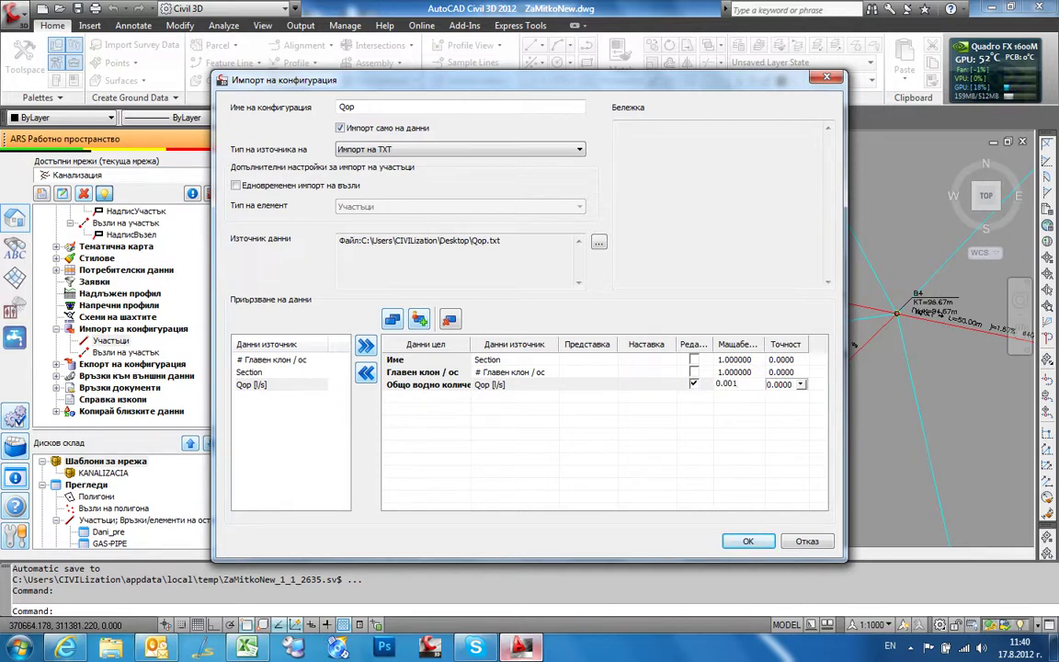
left_click(747, 463)
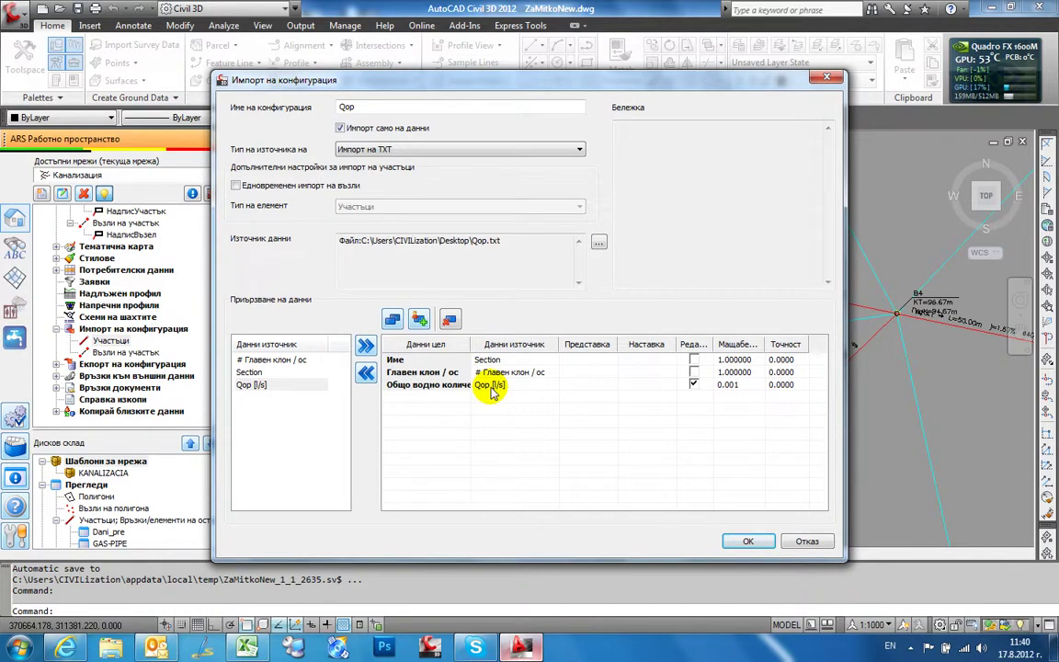
left_click(750, 541)
- Run the Qop import configuration on Qop.txt for the network's sections and close the import dialog
mouse_move(664, 368)
middle_mouse_down()
mouse_move(686, 331)
mouse_move(708, 326)
middle_mouse_up()
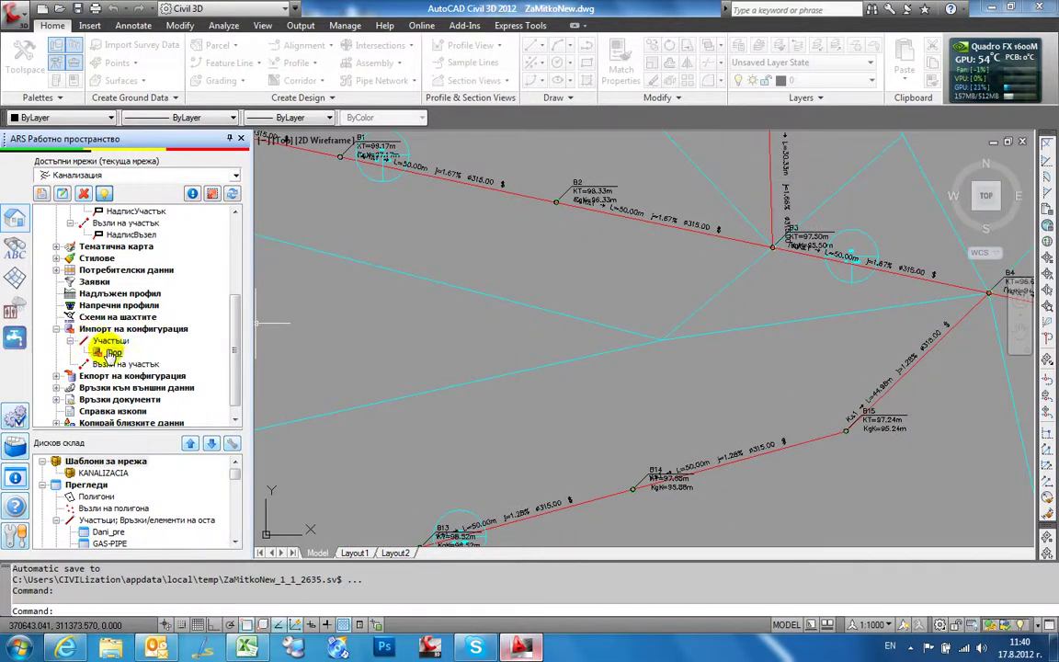
right_click(107, 353)
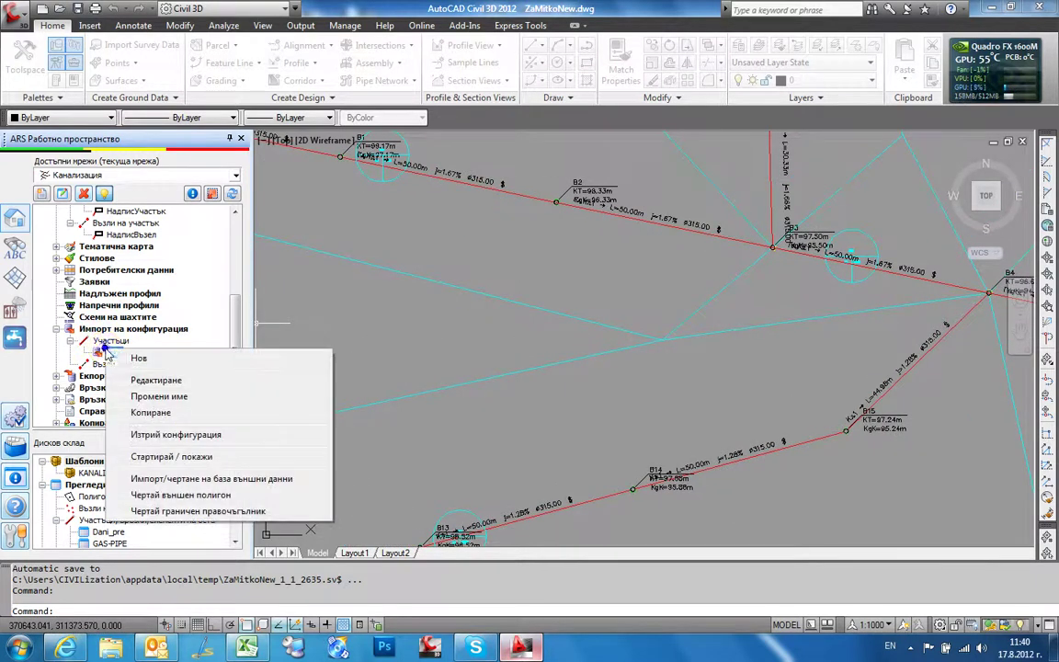
left_click(197, 457)
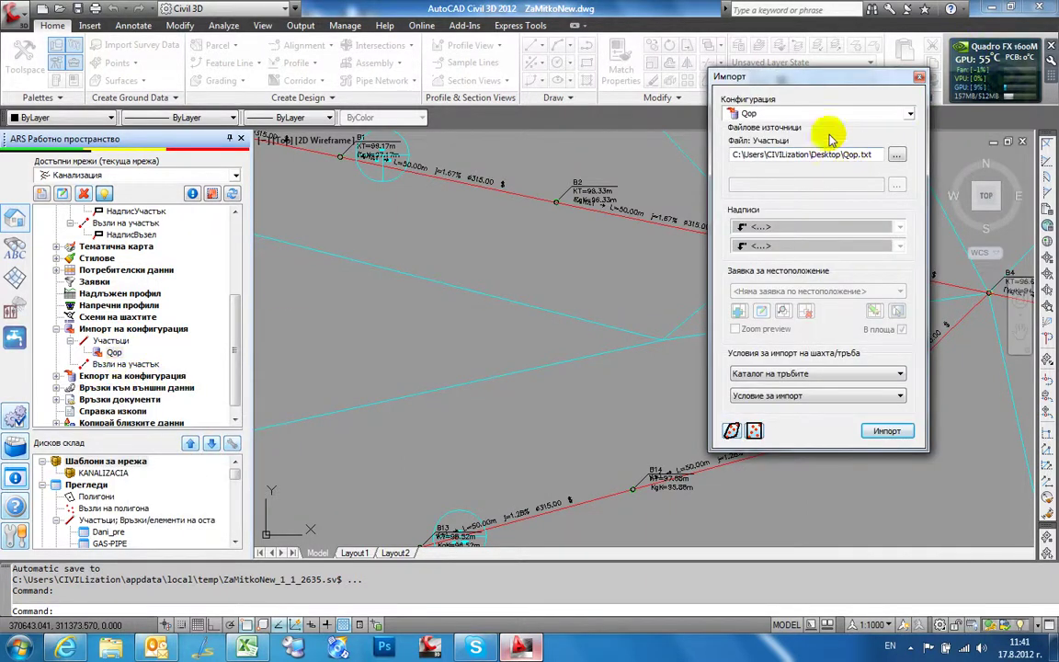
left_click(886, 430)
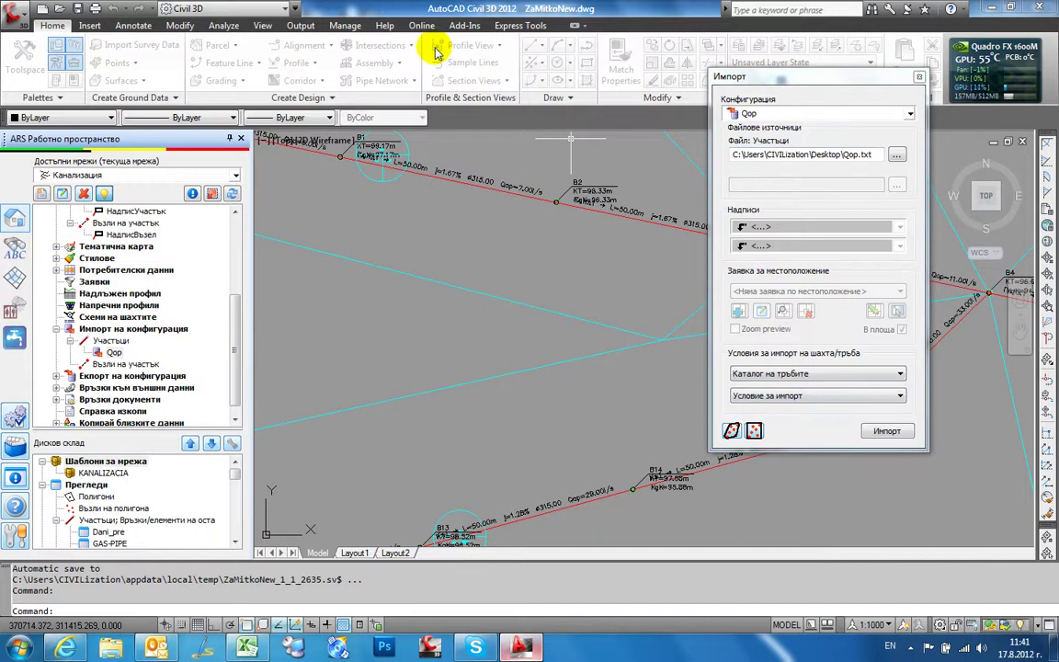
left_click(920, 79)
- Examine the section labels around node B1 and the Общо водно количество [m3/s] column of the ГБС-Участъци view
left_click_drag(229, 326, 234, 250)
scroll(494, 316, "up", 3)
mouse_move(382, 248)
middle_mouse_down()
mouse_move(799, 315)
mouse_move(639, 307)
middle_mouse_up()
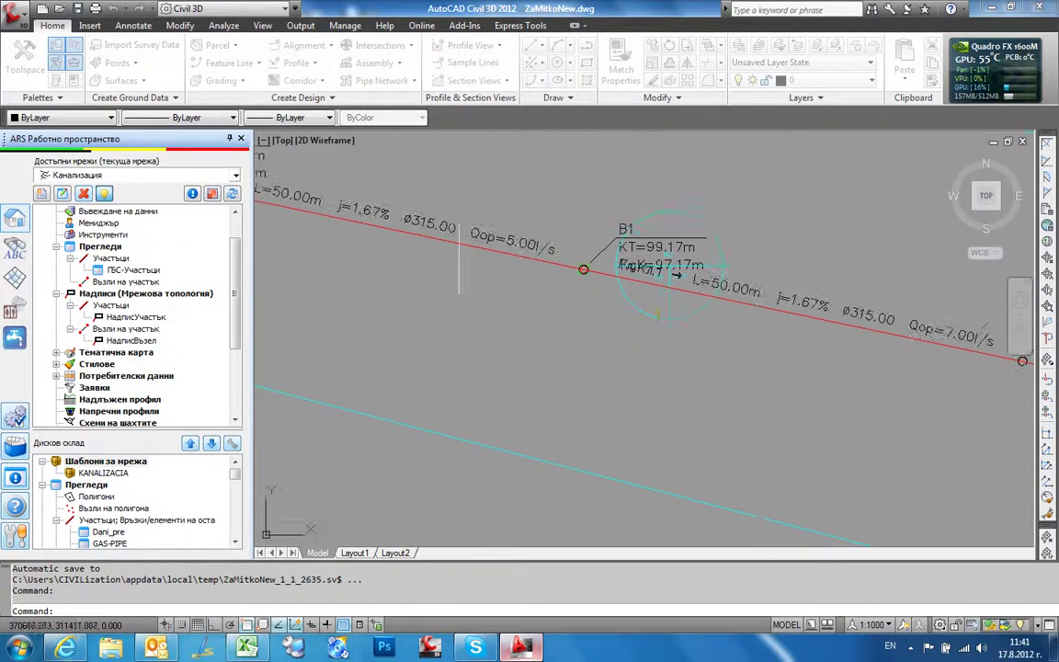
double_click(120, 270)
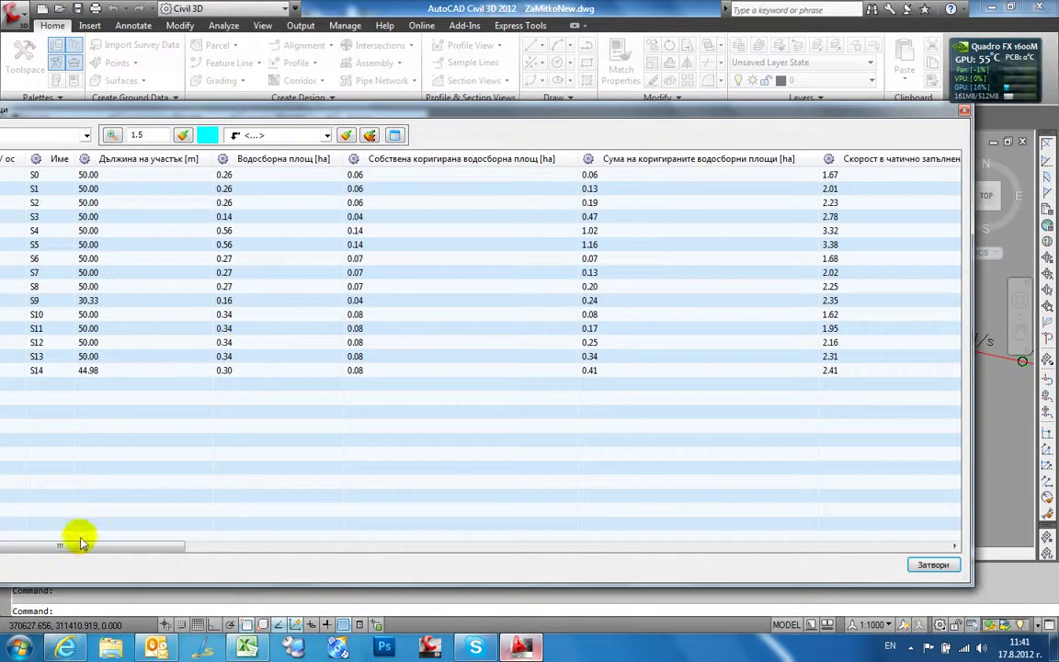
left_click_drag(82, 547, 905, 560)
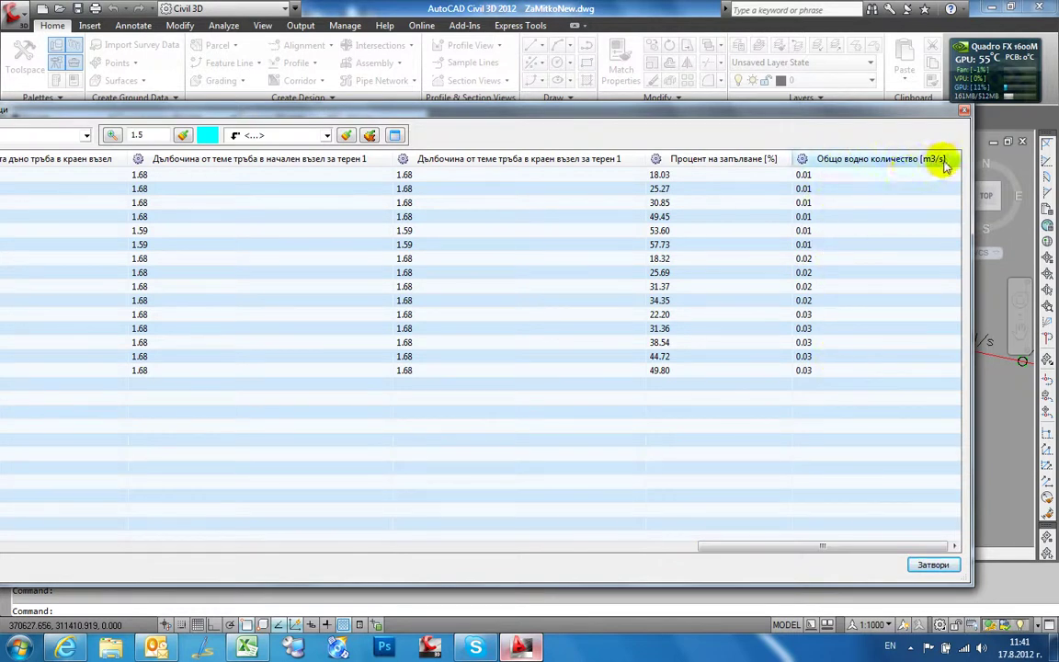
left_click(934, 565)
- In the ГБС-Участъци view definition, caption Общо водно количество as Qop, enable its editing option and set its multiplier to 1000
right_click(141, 269)
left_click(191, 300)
scroll(717, 313, "down", 3)
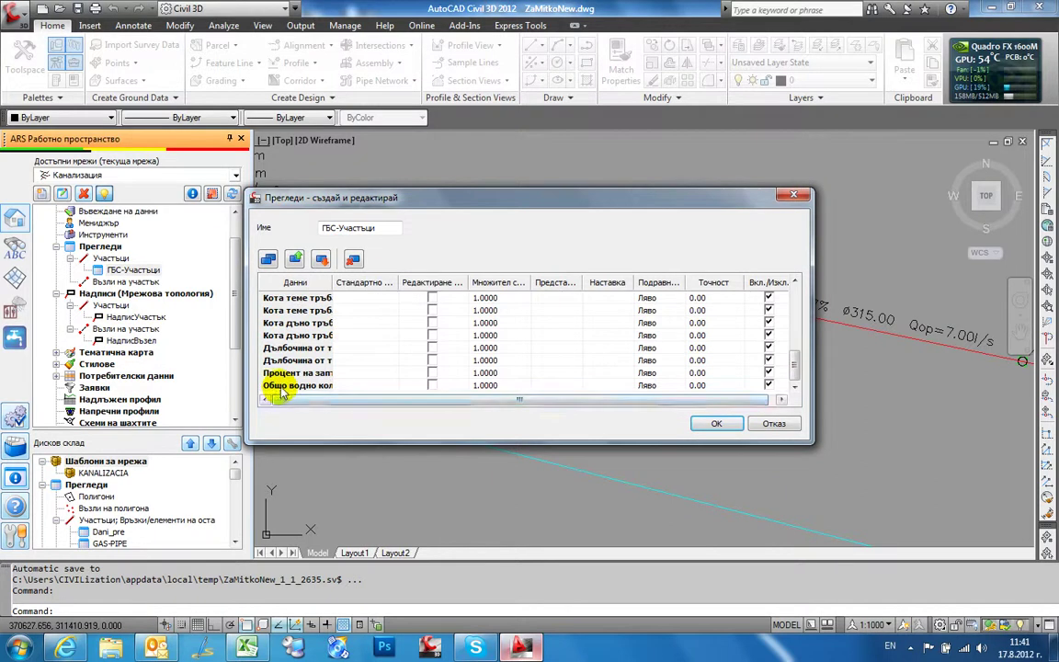
left_click(355, 386)
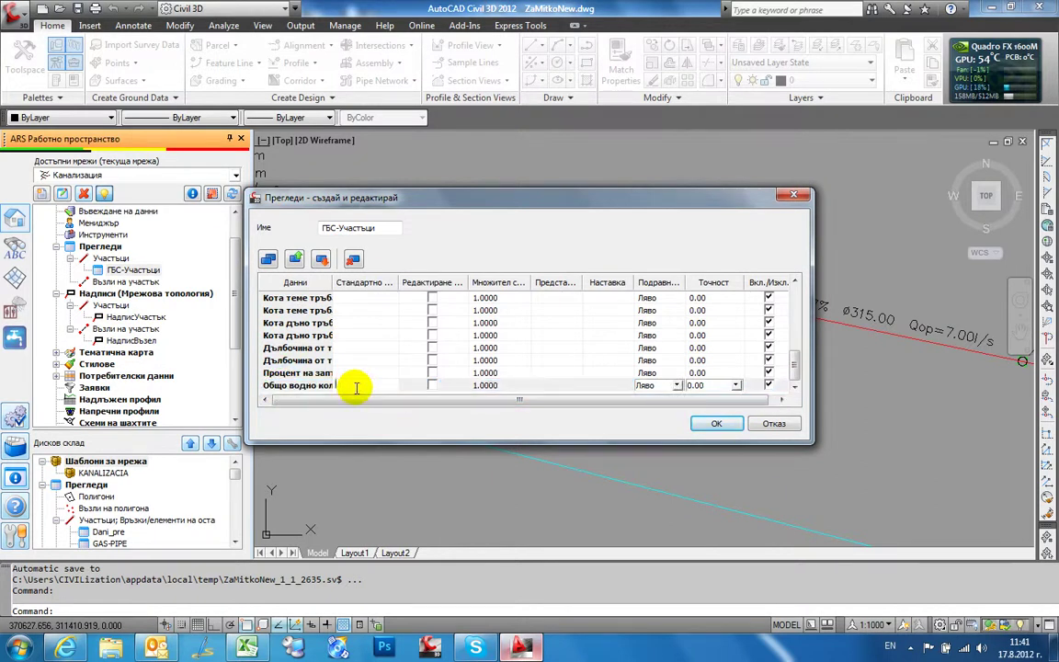
type("Qop")
left_click(431, 385)
left_click(494, 386)
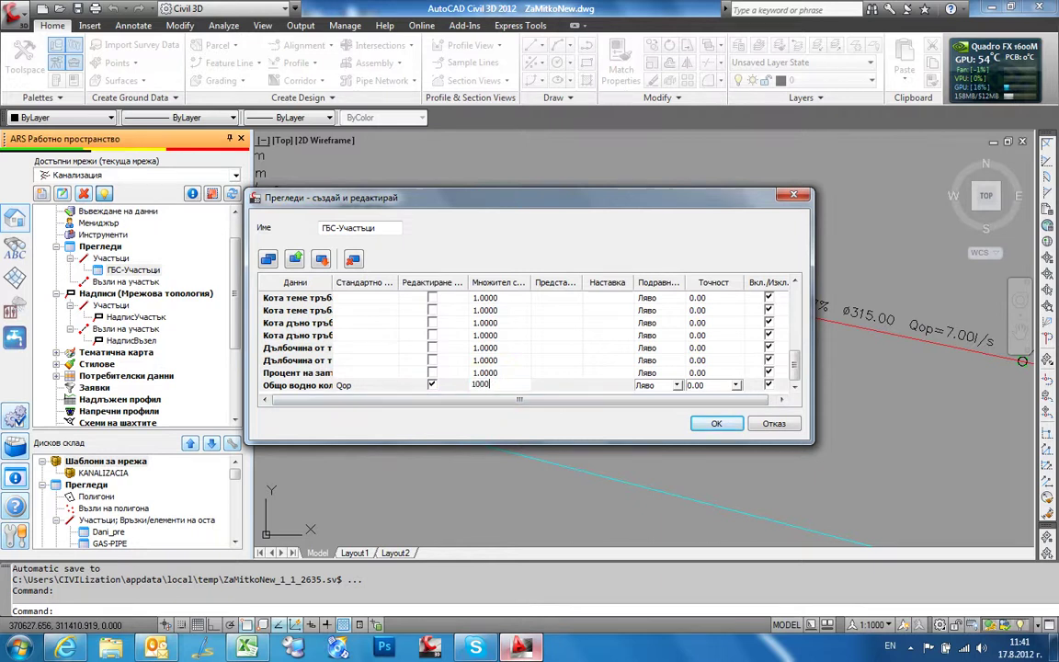
- Put the unit in the flow column's caption instead of its suffix, making it Qop [l/s], and save the view definition
left_click(610, 385)
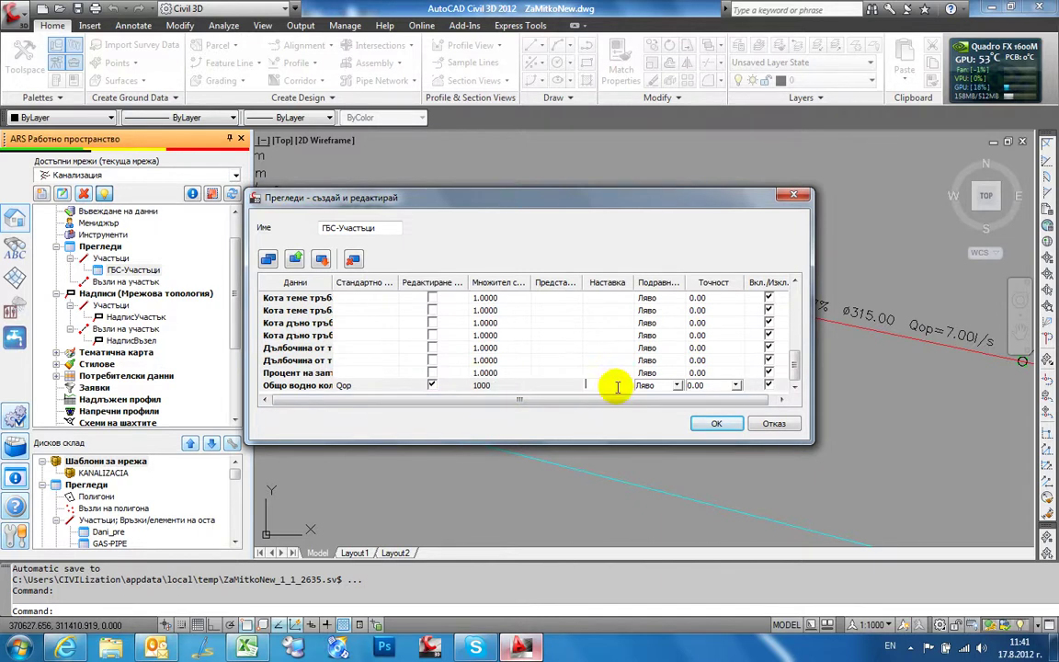
type("1")
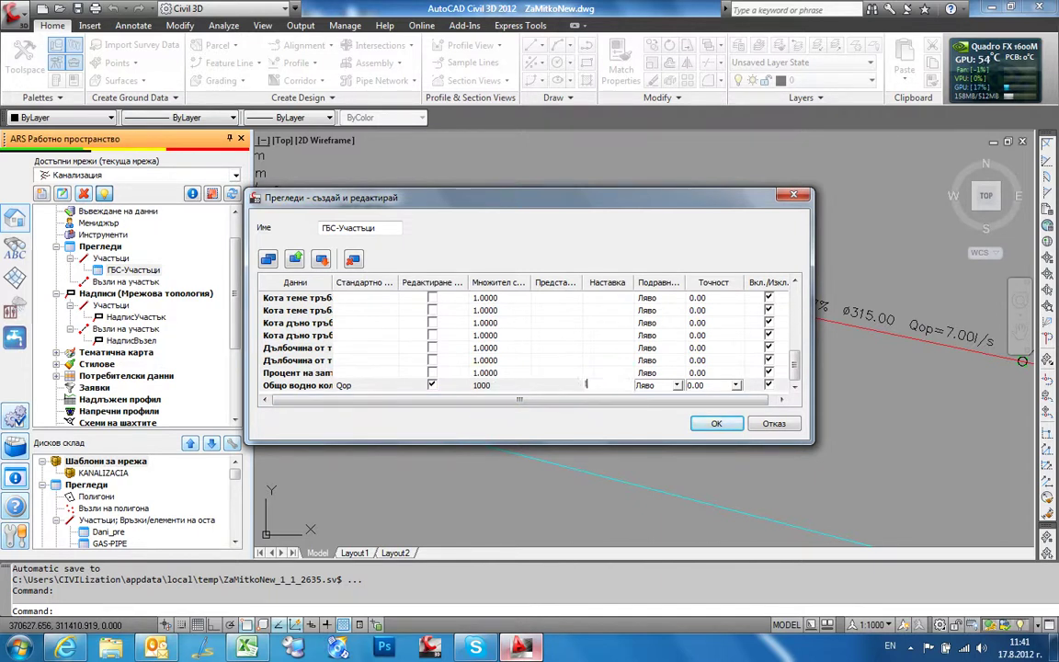
left_click(376, 385)
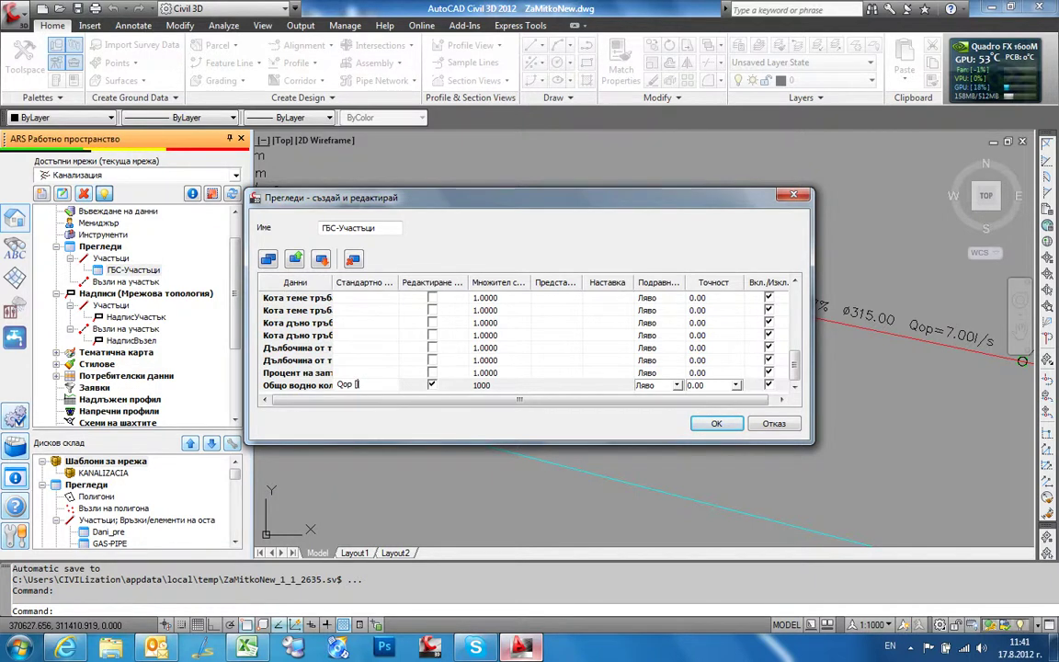
left_click(716, 423)
- Reopen the ГБС-Участъци view and check the Qop [l/s] values of all sections
double_click(130, 269)
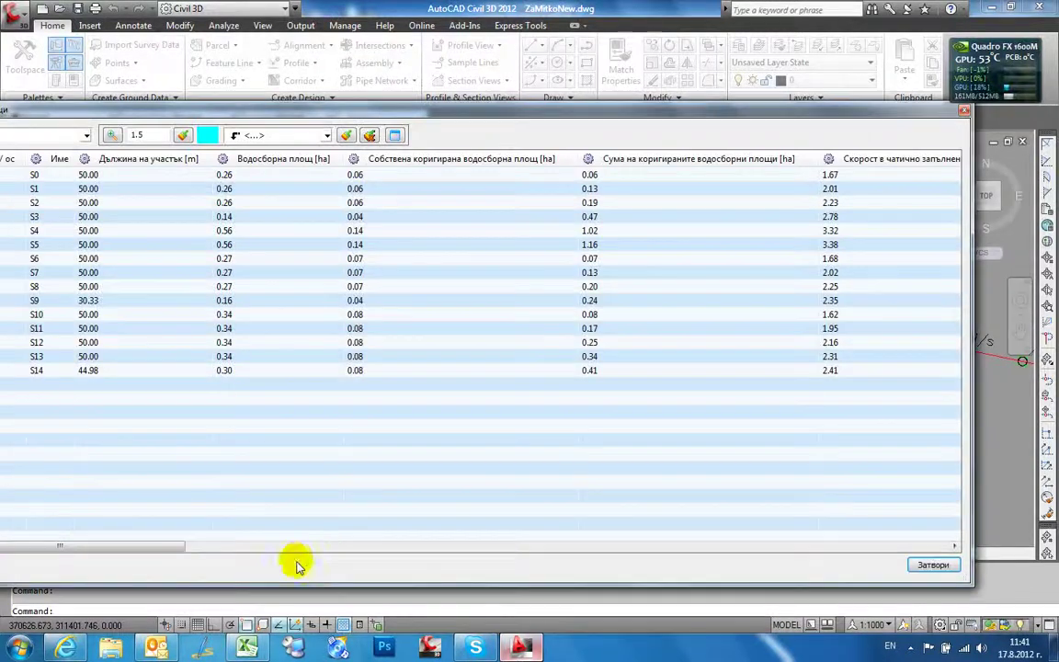
left_click_drag(153, 555, 944, 561)
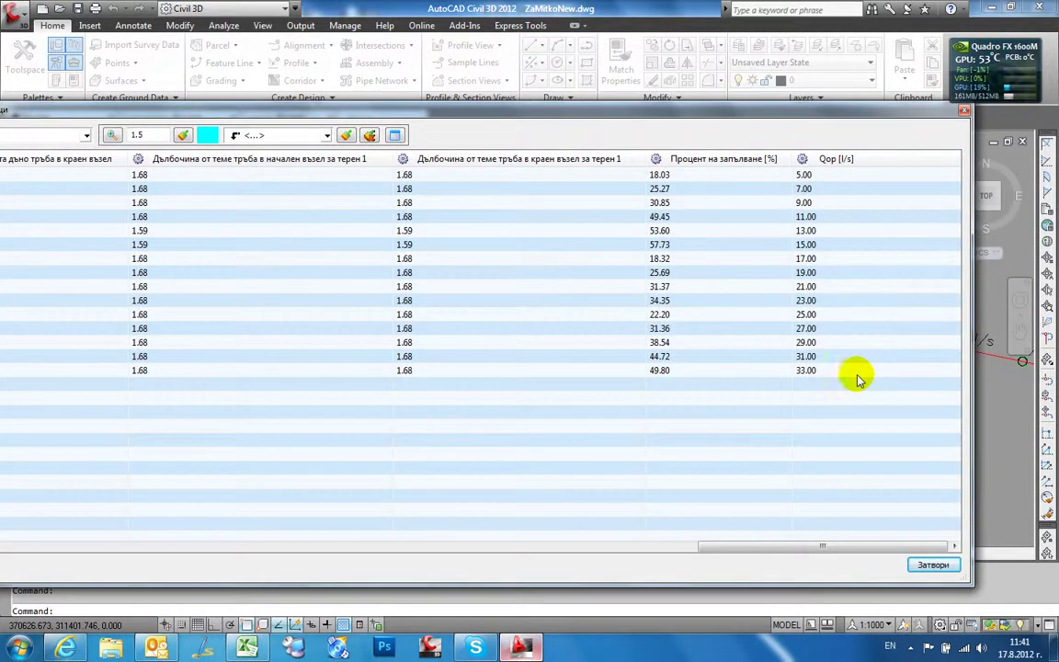
left_click(896, 647)
left_click(899, 552)
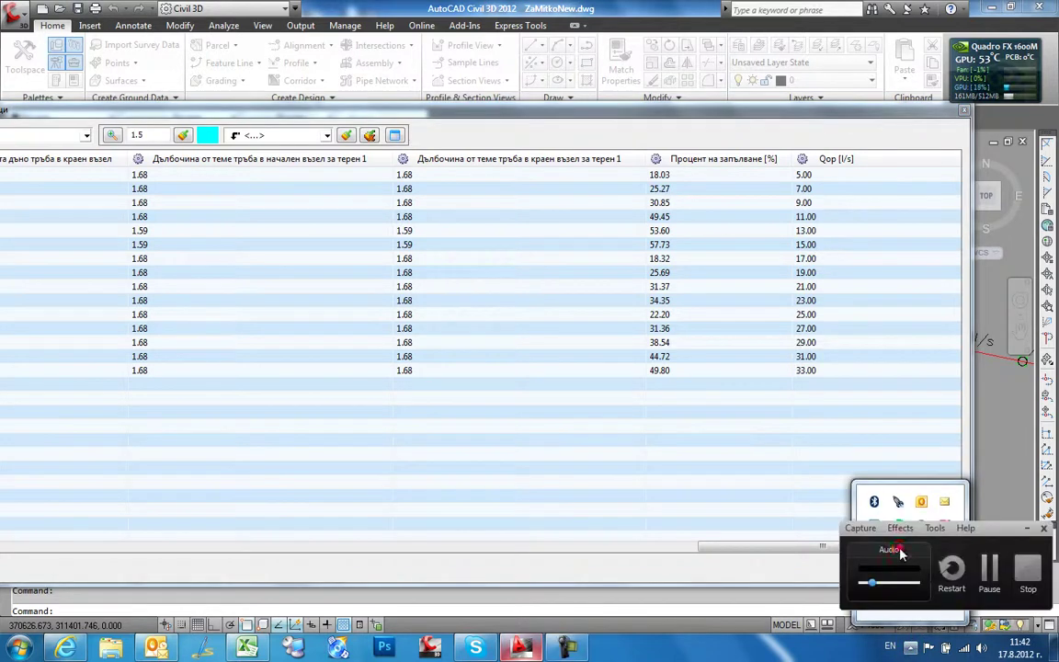